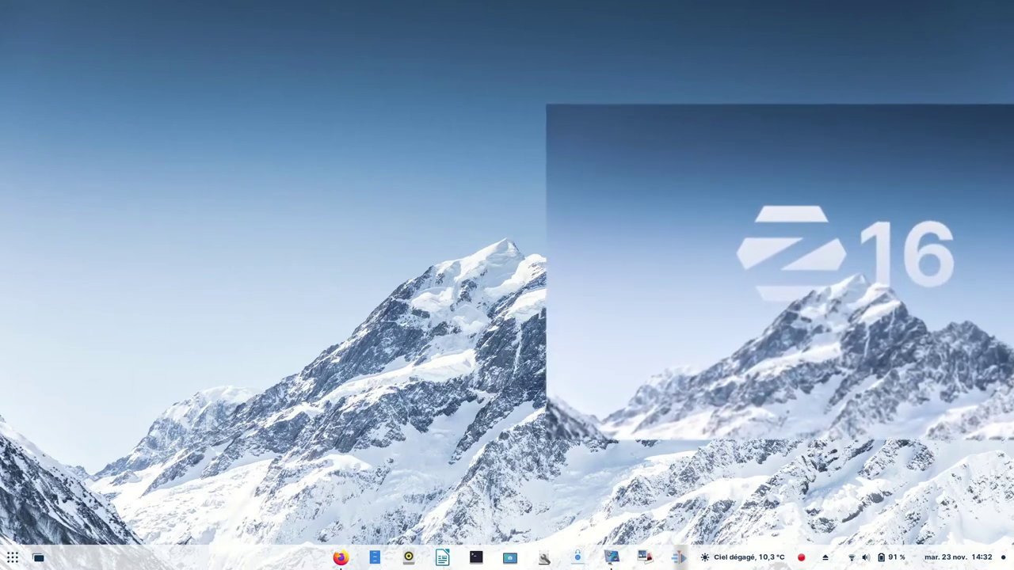
- Open the Shotwell photo library and check the photo import location in its preferences, and close Shotwell
left_click(645, 558)
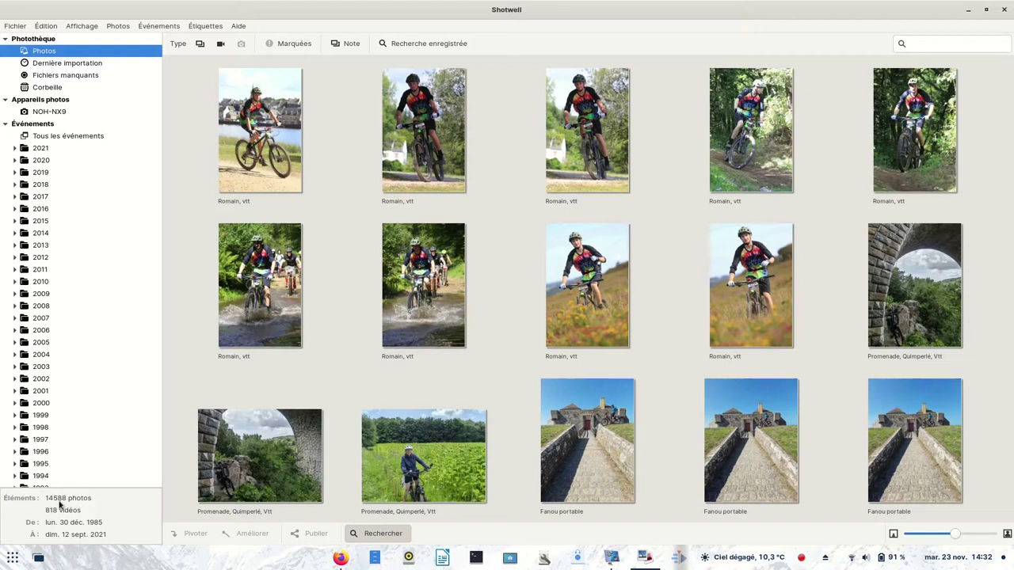
left_click(46, 26)
left_click(79, 147)
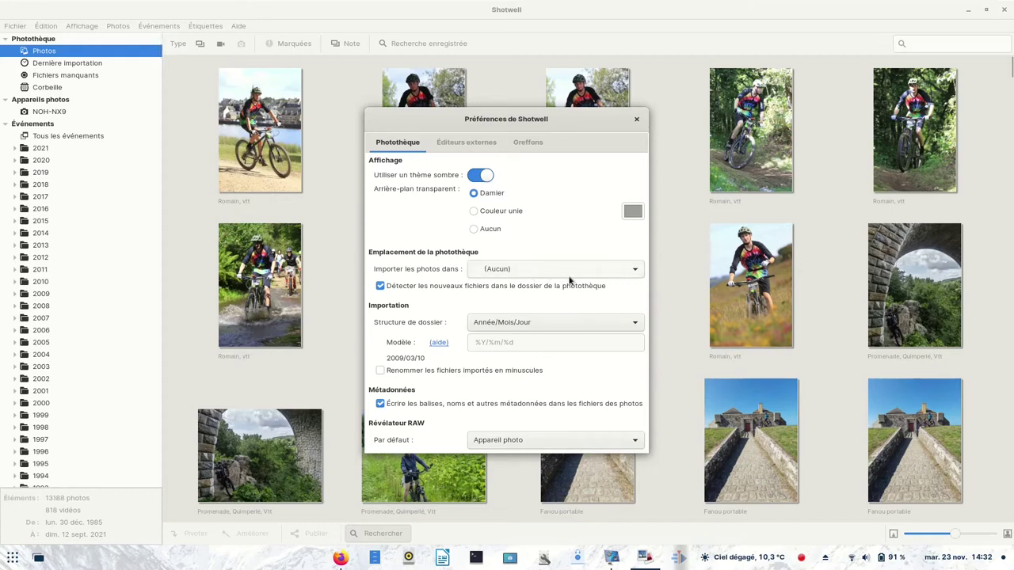
left_click(635, 119)
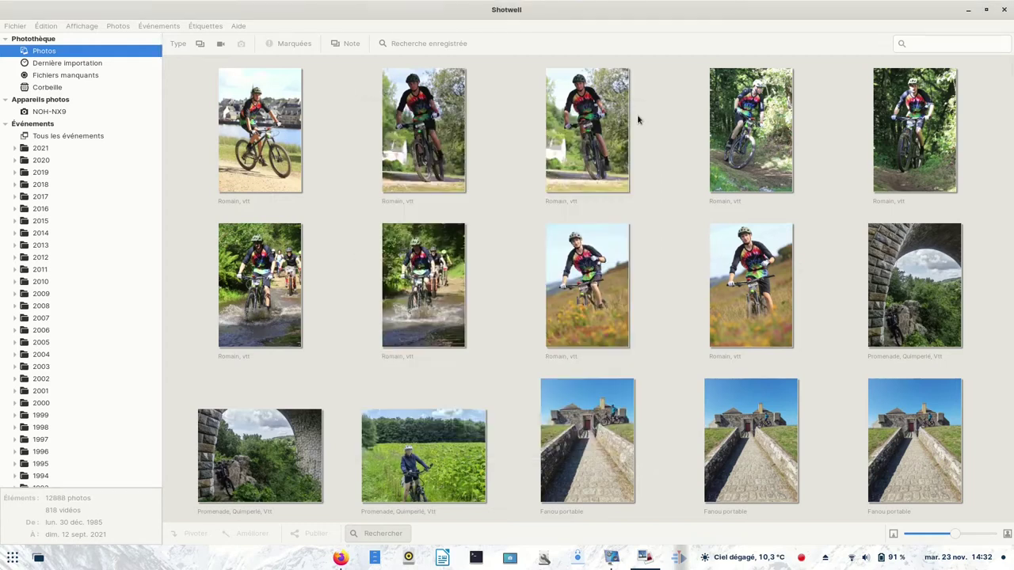
left_click(1004, 9)
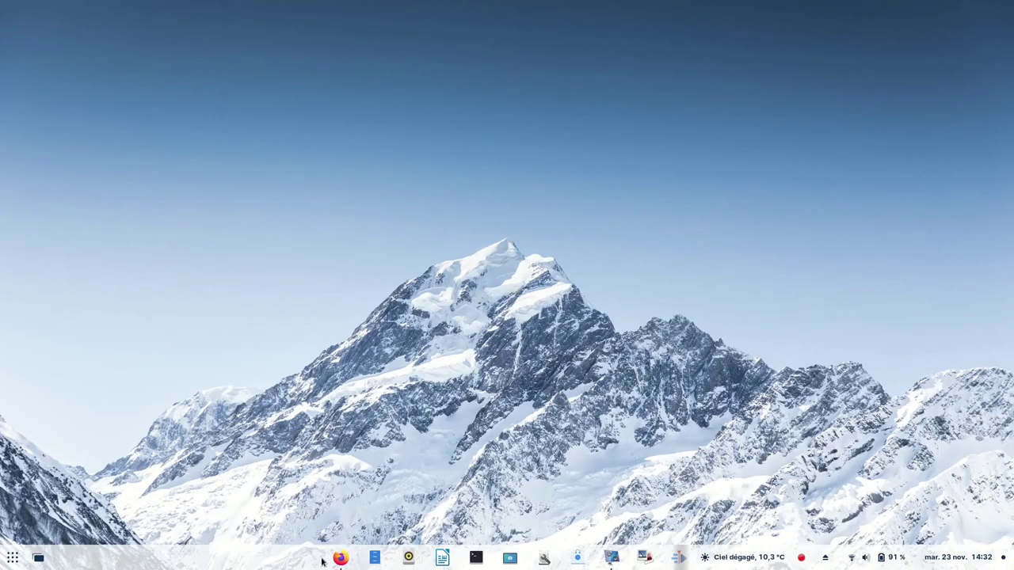
- View the home folder in the file manager and close the window
left_click(374, 558)
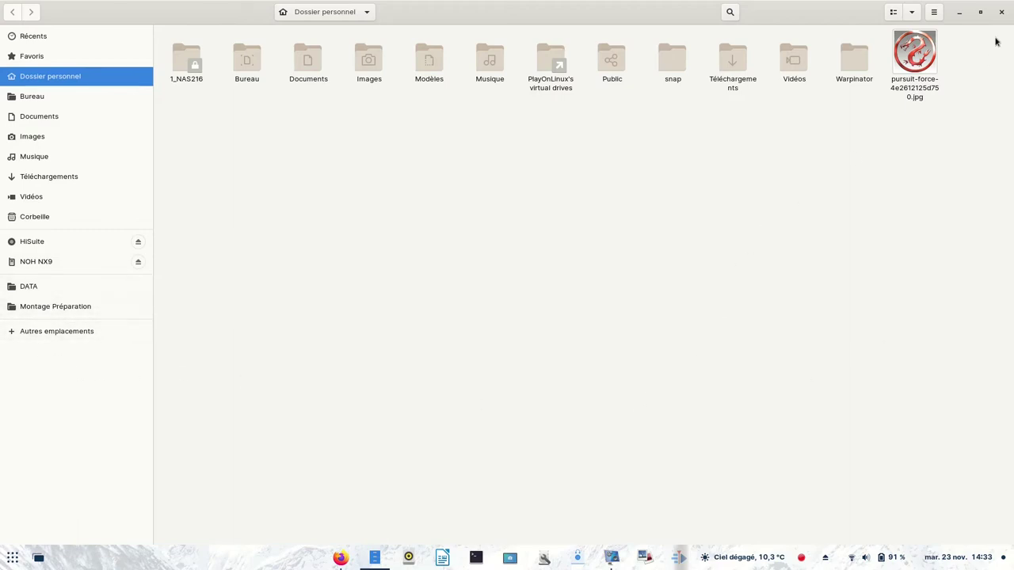
left_click(1002, 13)
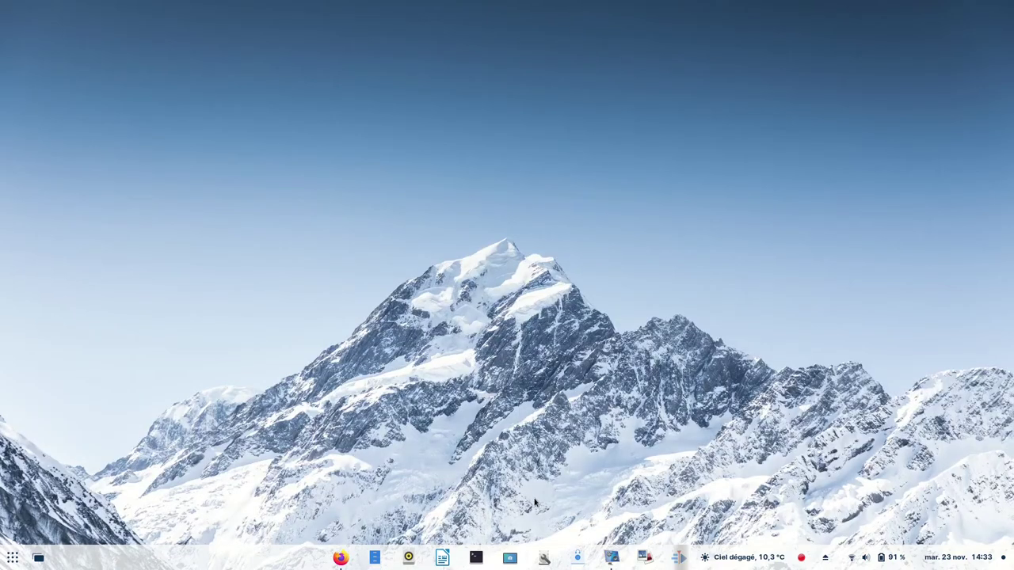
- In Firefox, open the blog's Serveur NAS Synology page and follow its Etape 2 link, NFS configuration ordinateur avec Ubuntu
left_click(341, 559)
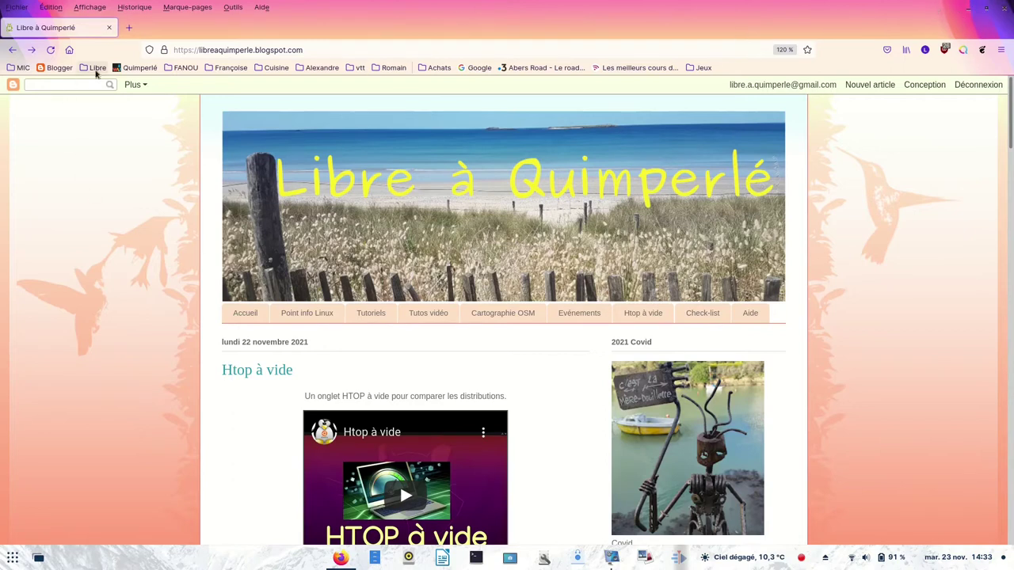
left_click(95, 68)
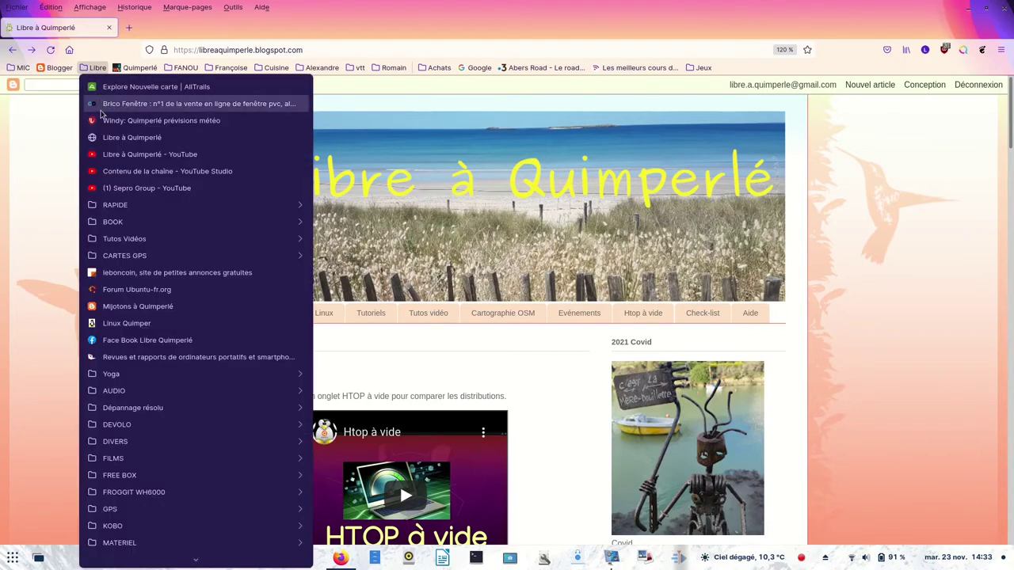
left_click(36, 217)
scroll(576, 376, "down", 1)
scroll(575, 375, "down", 5)
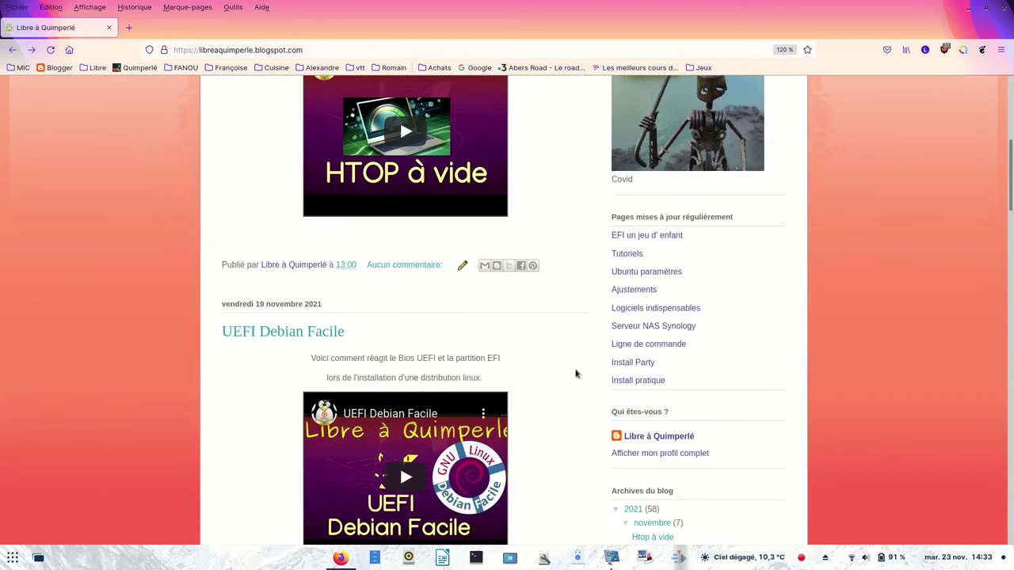
left_click(656, 327)
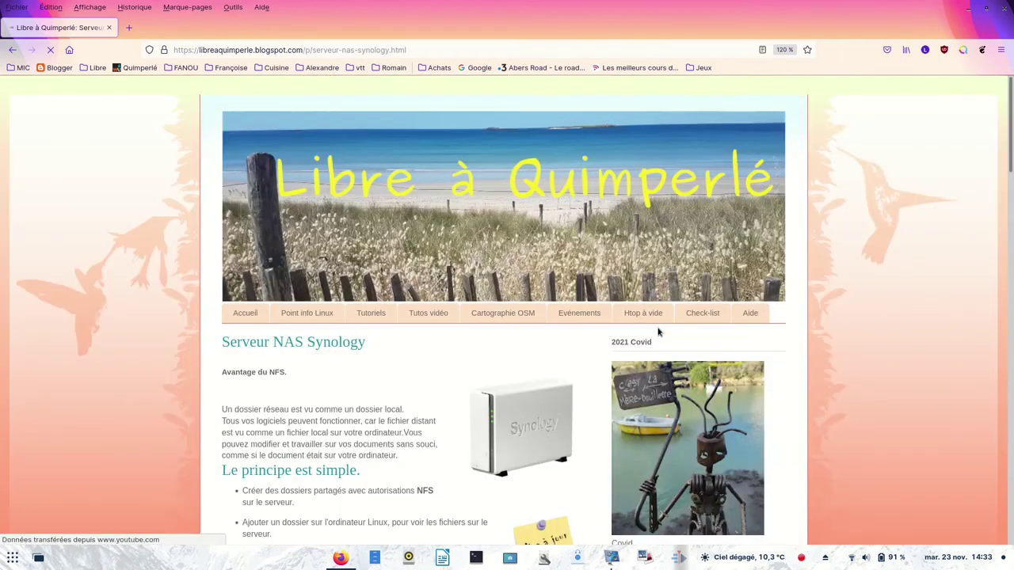
scroll(345, 366, "down", 4)
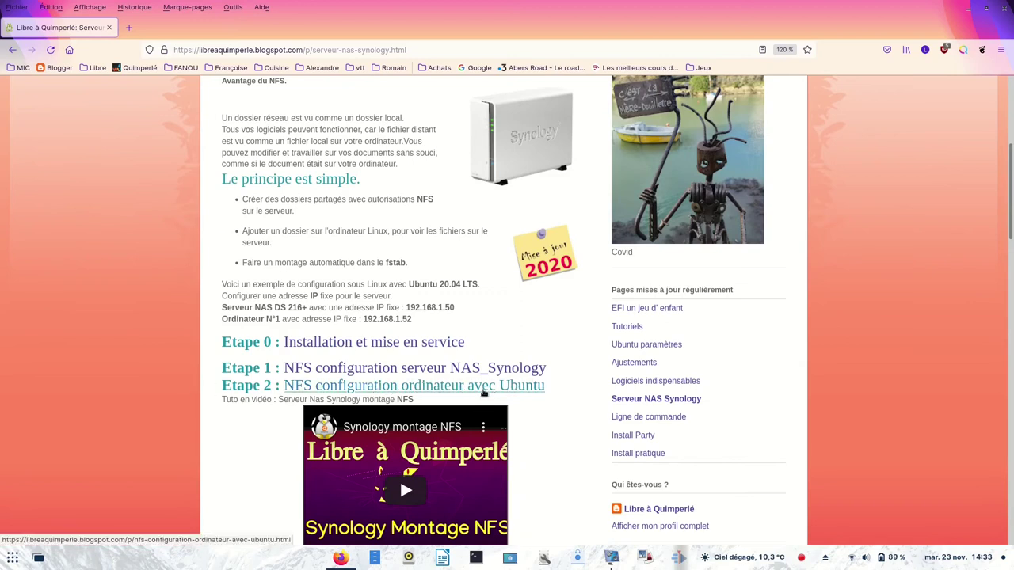
left_click(482, 388)
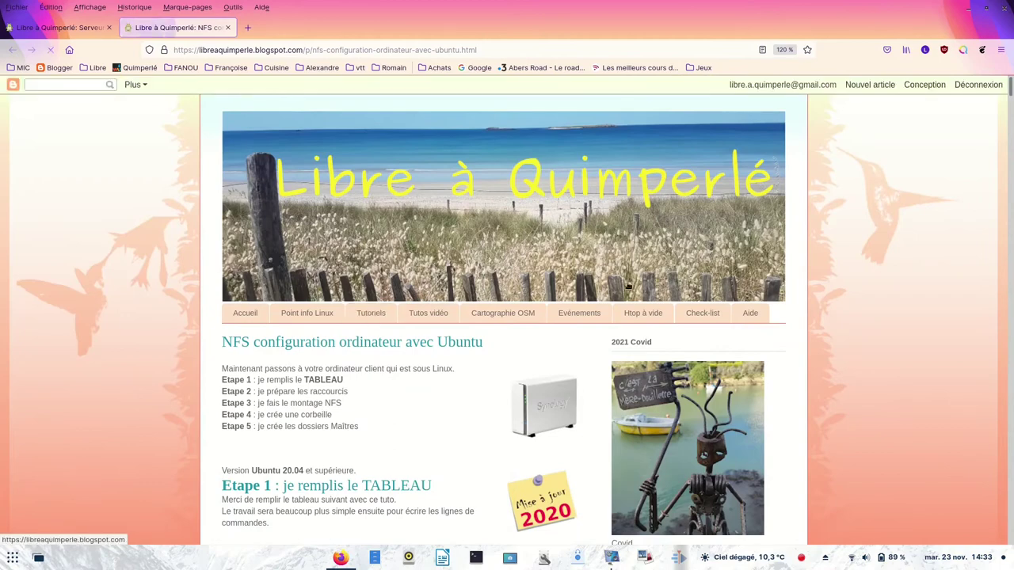
- Find the Installer les drivers NFS section and copy the command sudo apt-get install nfs-common
scroll(998, 107, "down", 10)
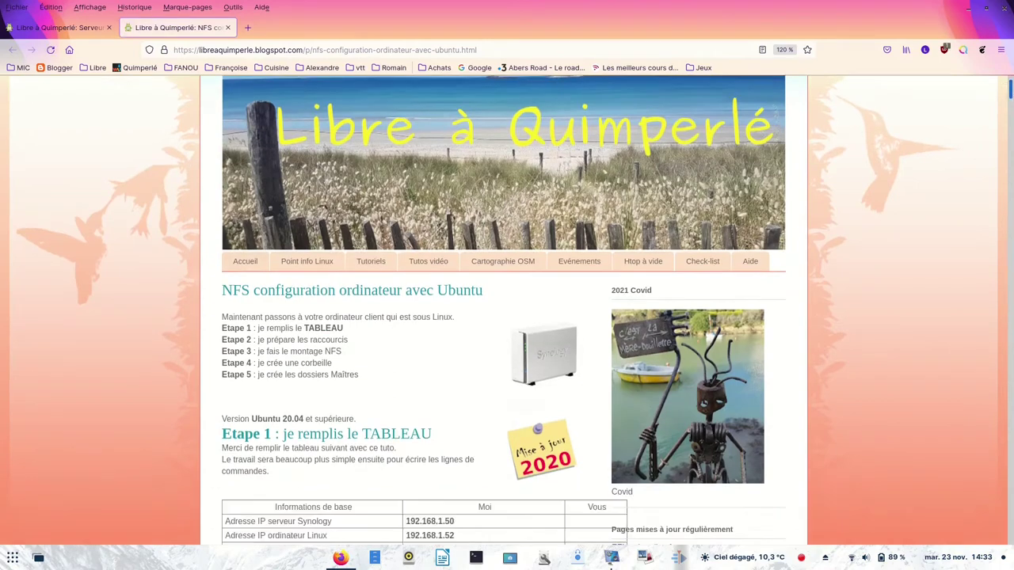
scroll(507, 316, "down", 15)
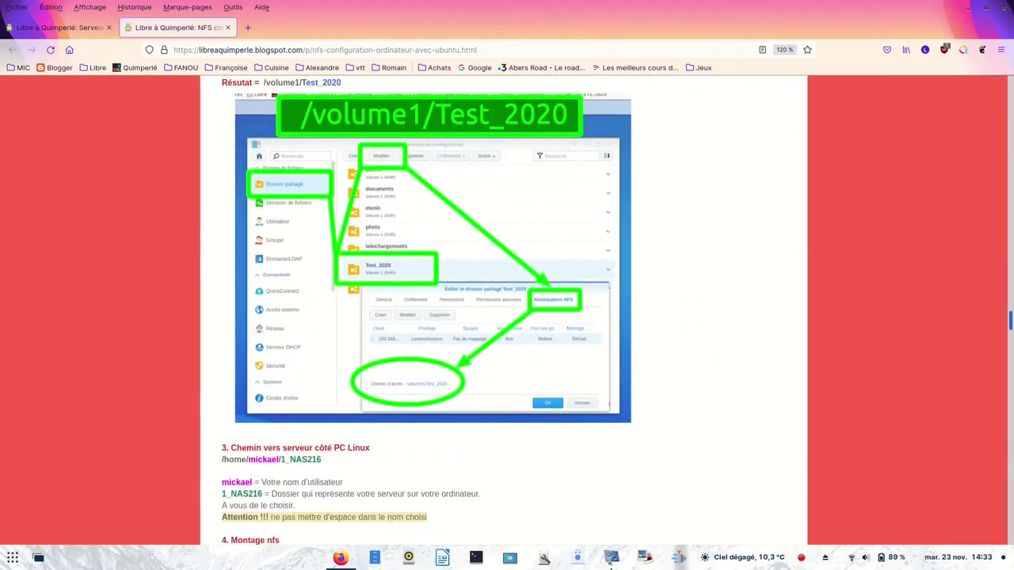
scroll(507, 317, "down", 20)
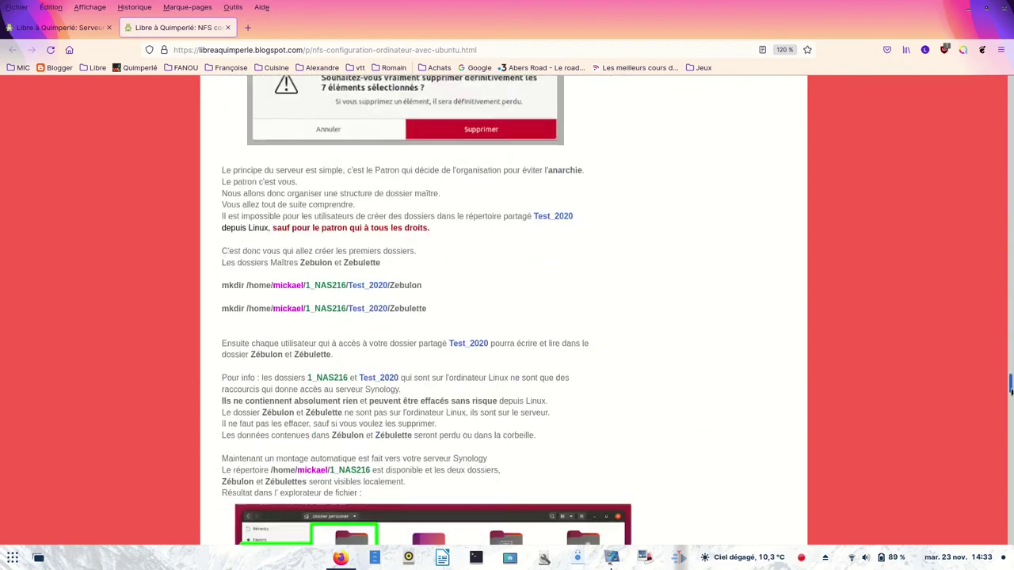
scroll(507, 317, "down", 15)
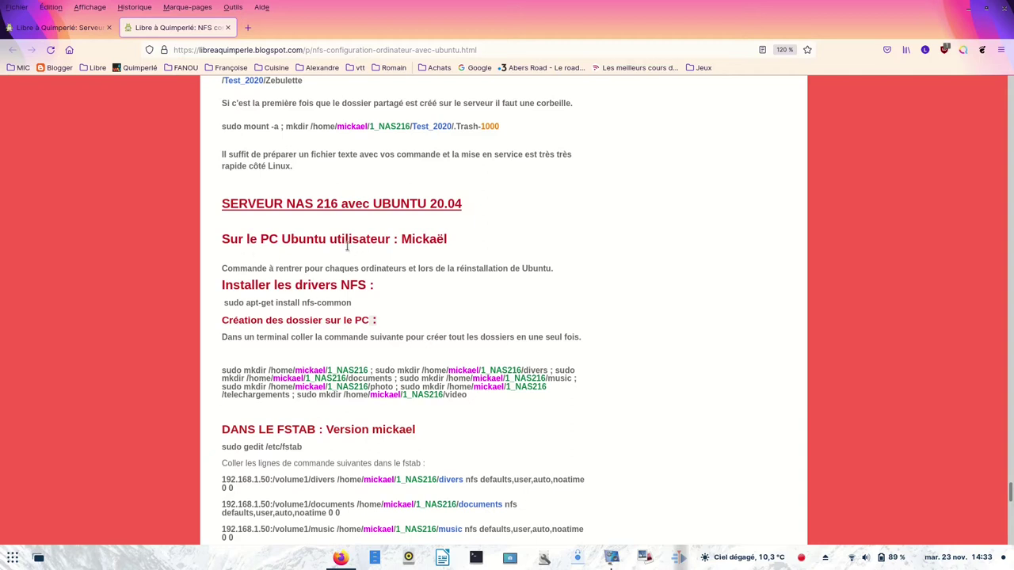
left_click_drag(402, 240, 465, 242)
left_click(480, 237)
left_click_drag(223, 303, 358, 305)
key("ctrl+c")
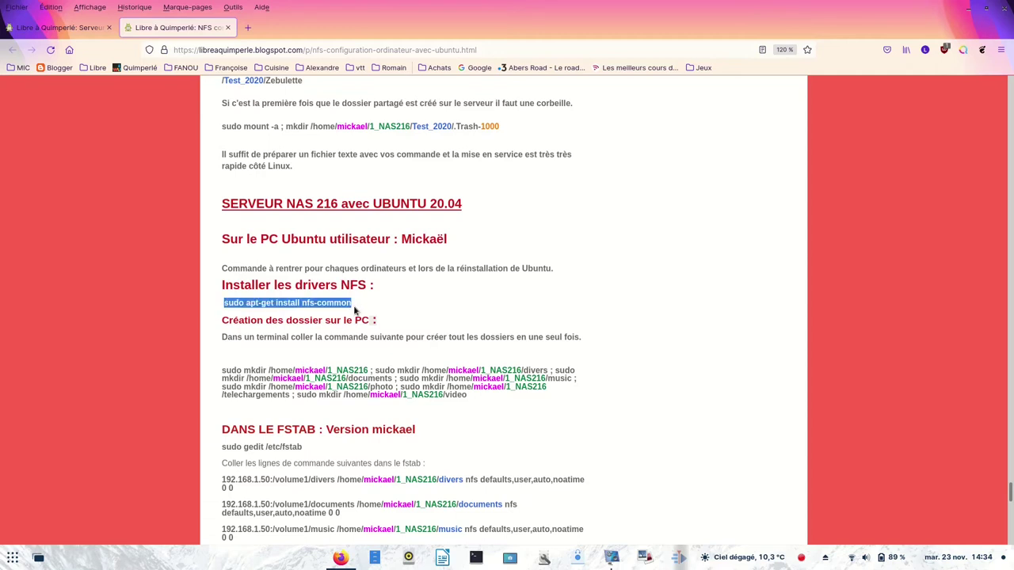
- Search the software store for nfs-common and close the store
left_click(578, 558)
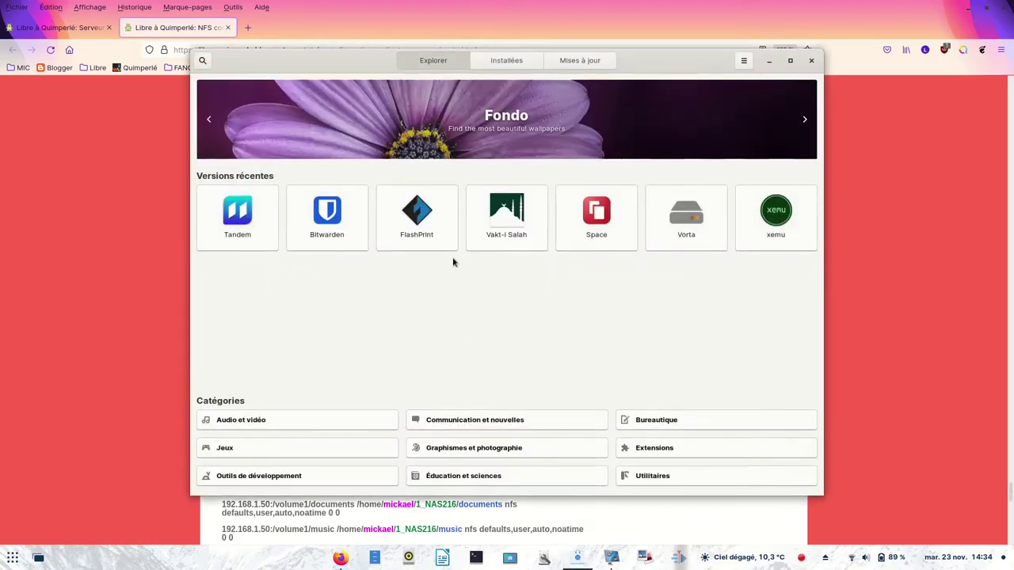
type("nfs-common")
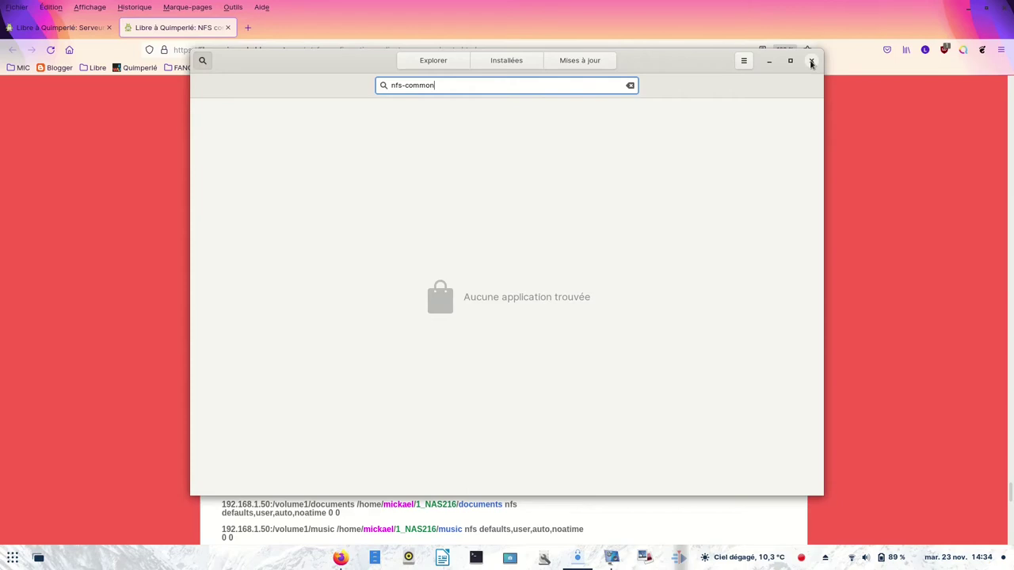
left_click(811, 60)
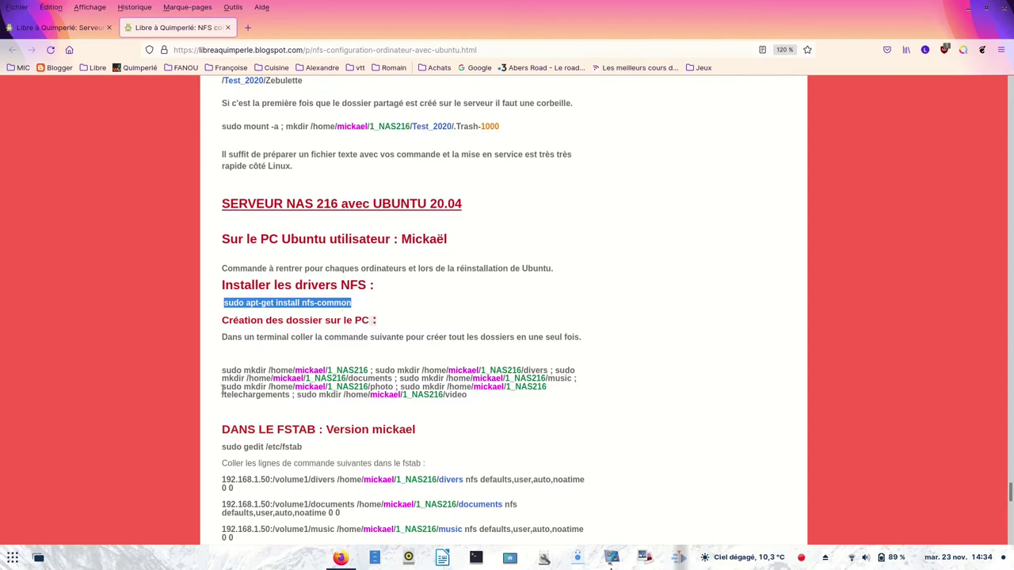
- Run sudo apt-get install nfs-common in a terminal, enter the account password, accept the installation with o, and close the terminal
left_click(476, 559)
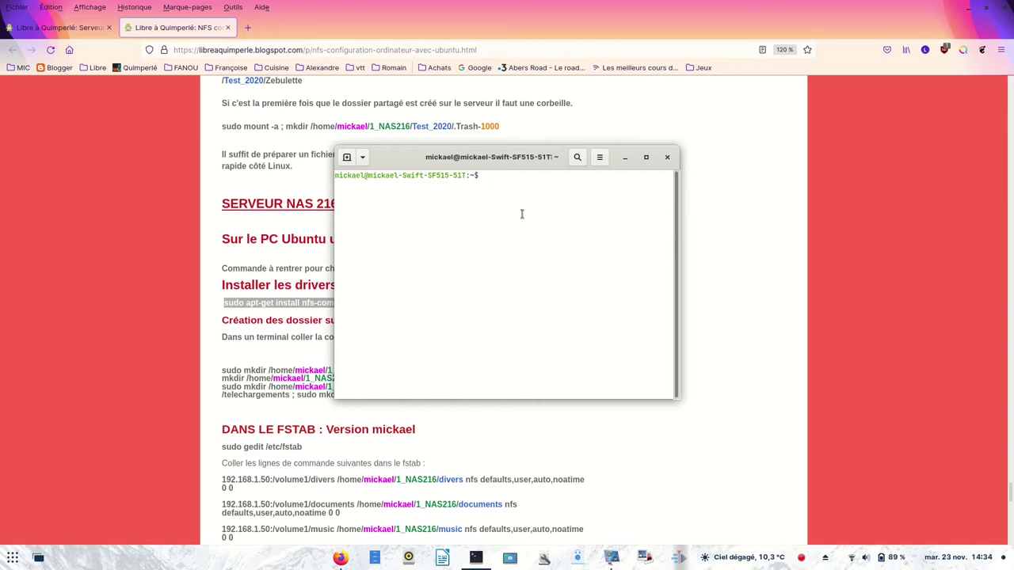
key("ctrl+shift+v")
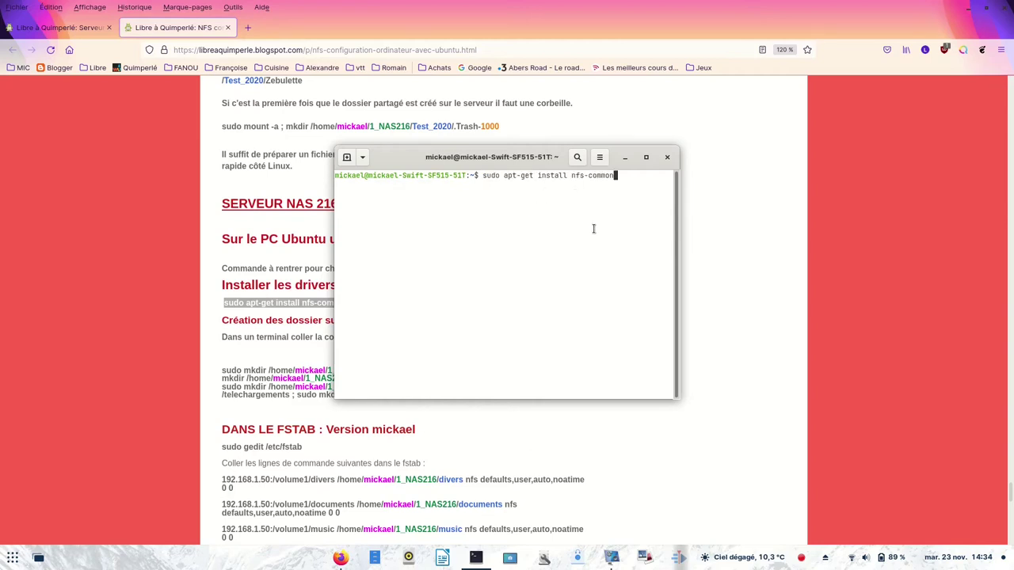
key("Return")
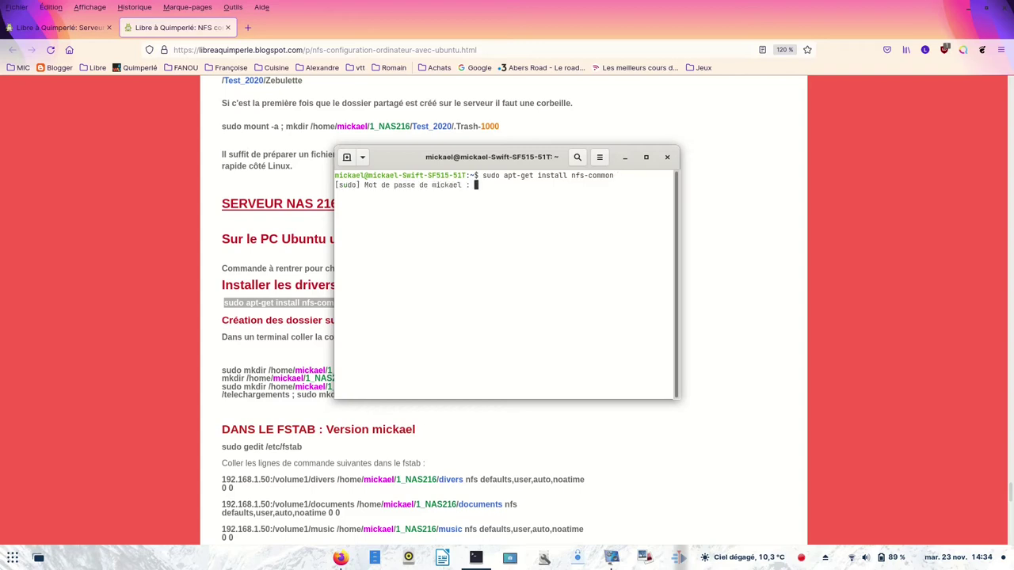
key("Return")
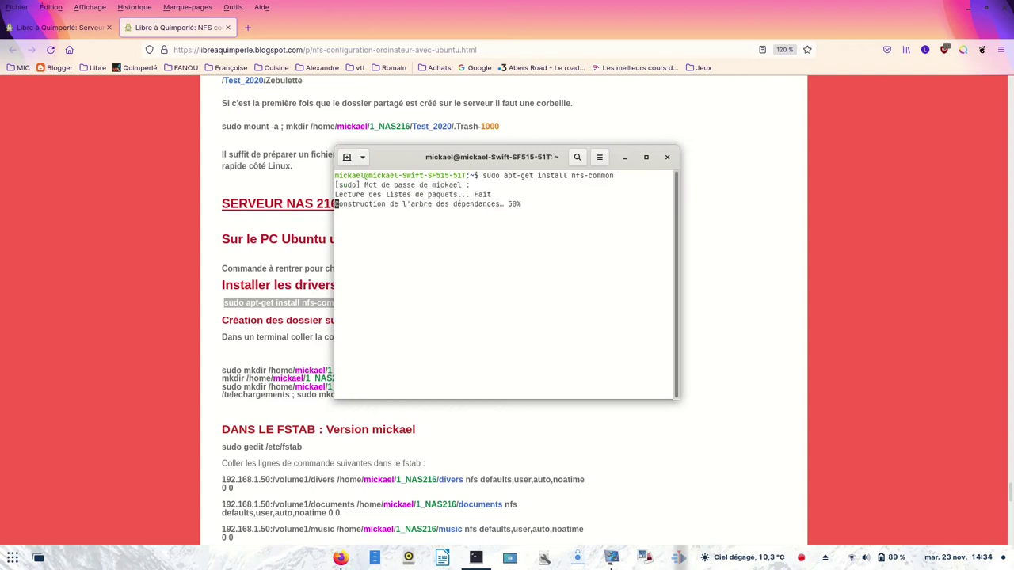
type("o")
key("Return")
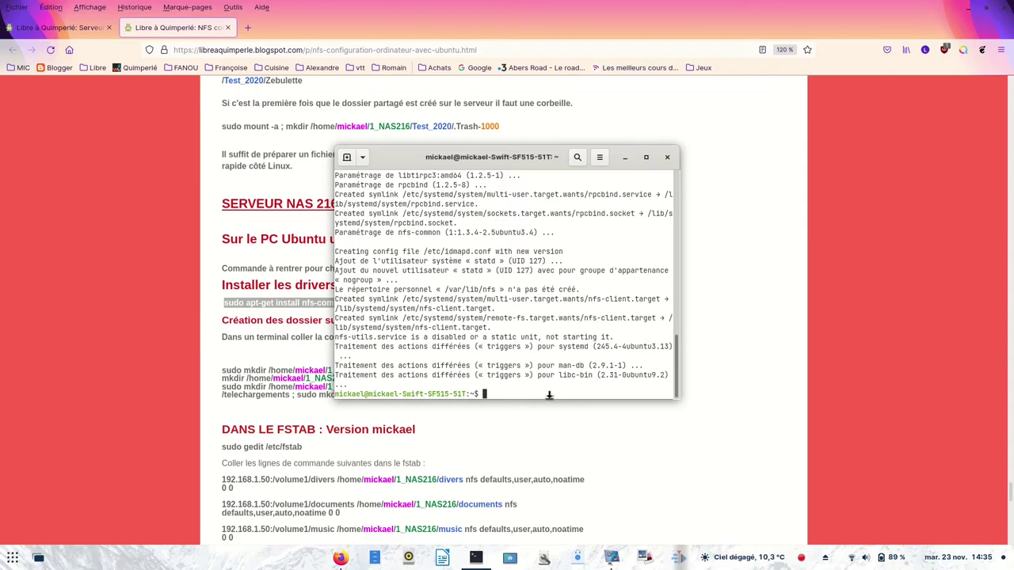
left_click(667, 157)
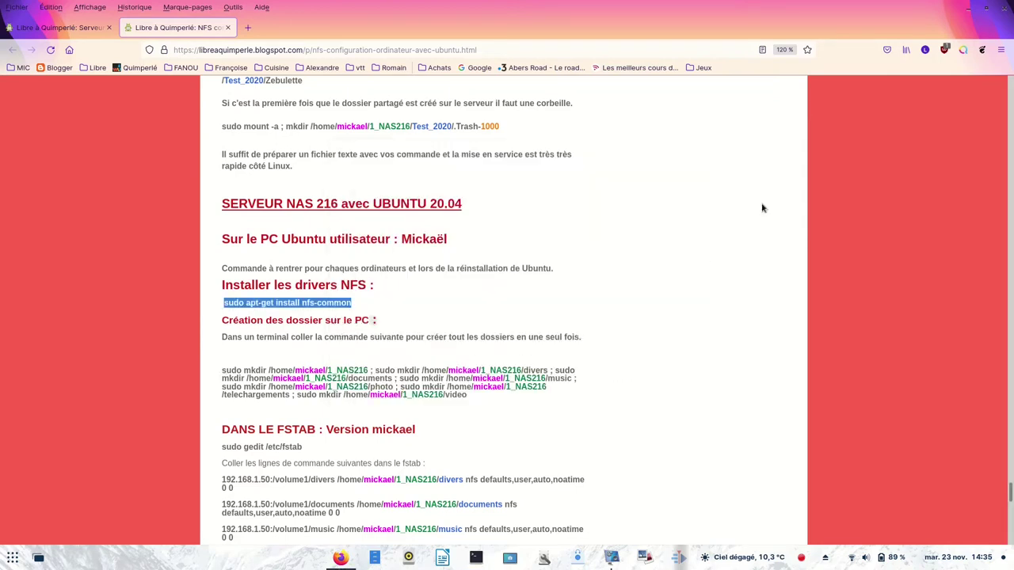
- Try to create 1_NAS216 and its divers, documents, music, photo, telechargements and video subfolders with the page's sudo mkdir commands, entering the account password
scroll(635, 383, "down", 2)
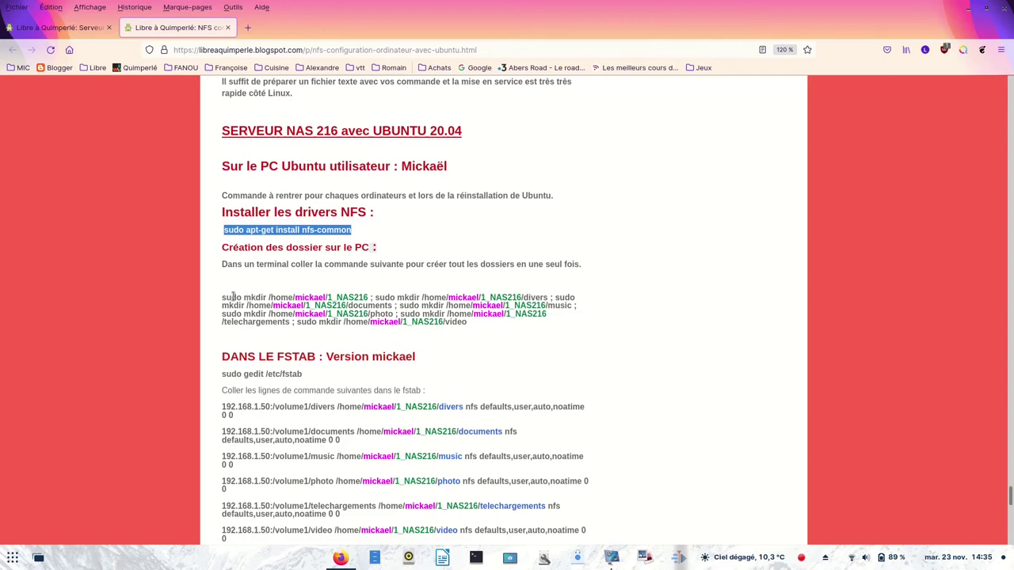
left_click_drag(223, 302, 471, 326)
key("ctrl+c")
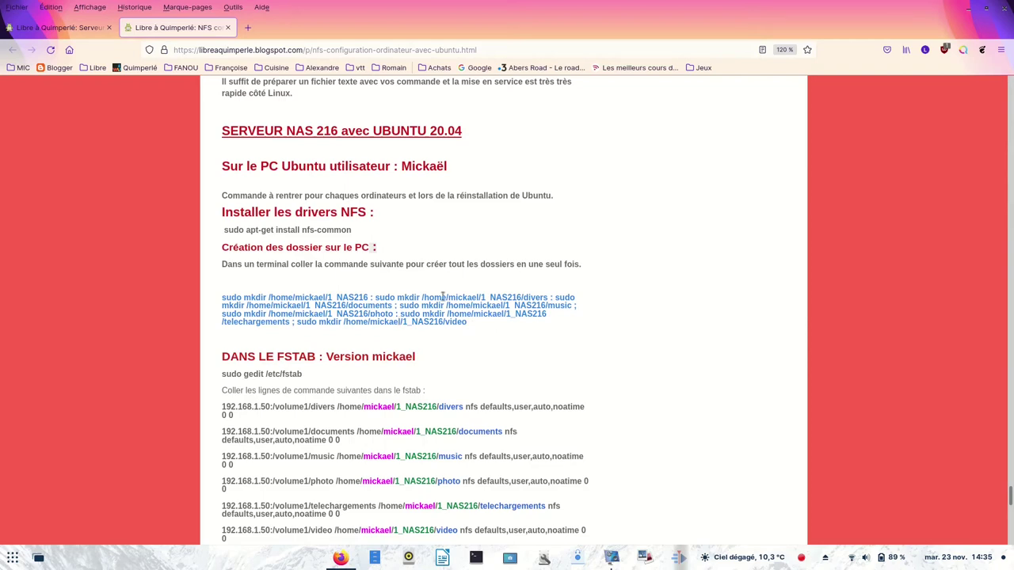
left_click(476, 557)
key("ctrl+shift+v")
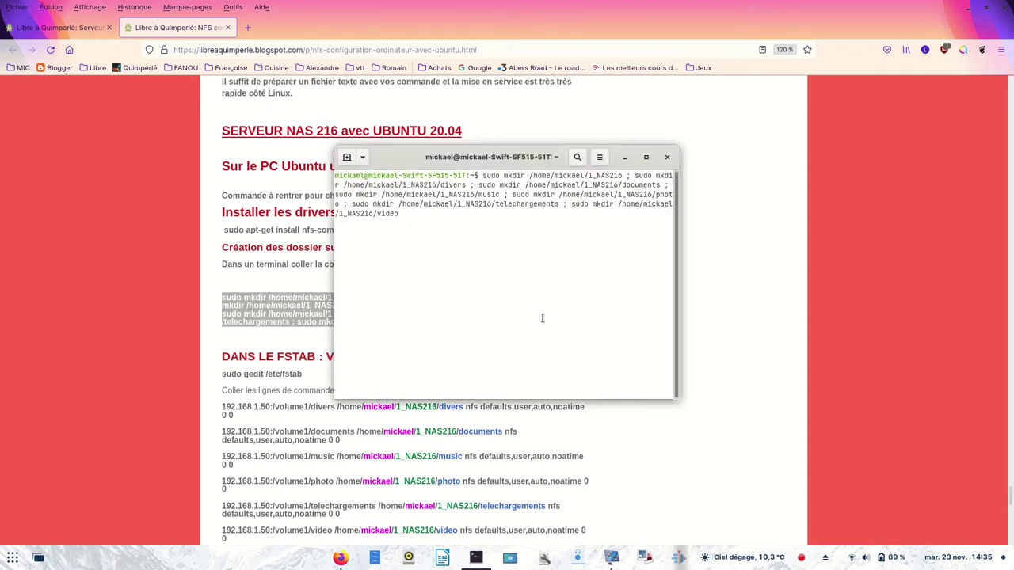
key("Return")
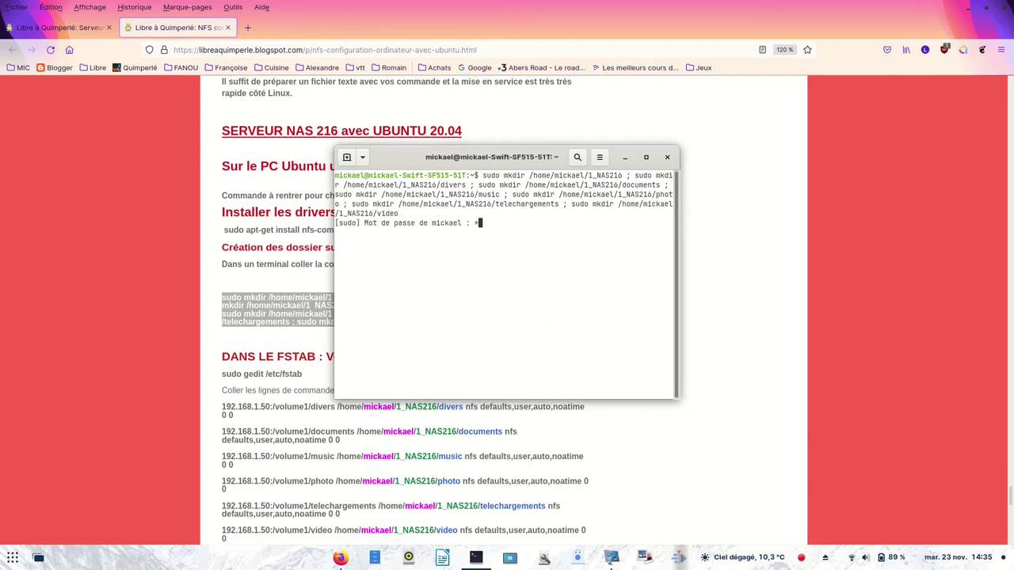
key("Return")
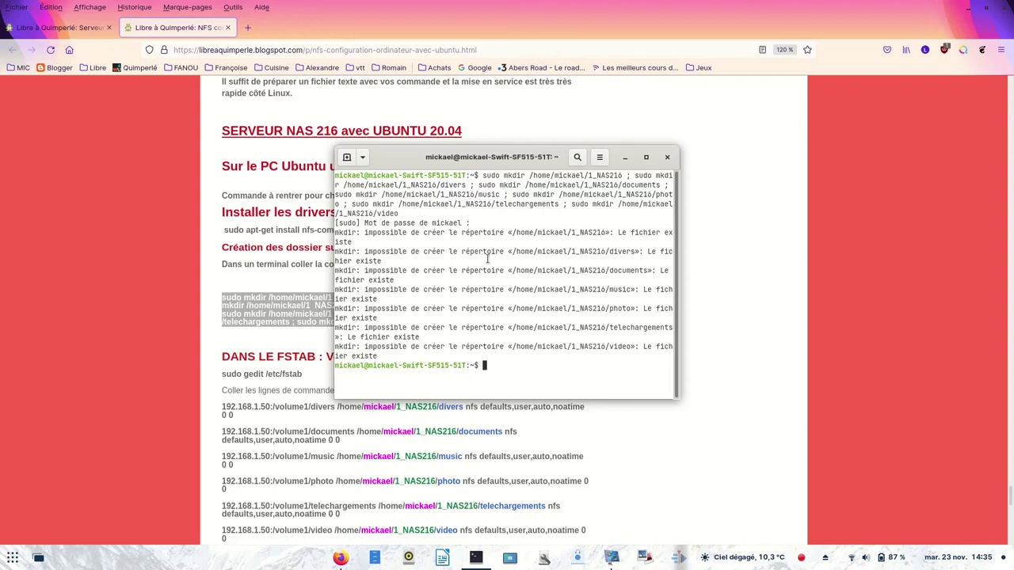
key("super+Up")
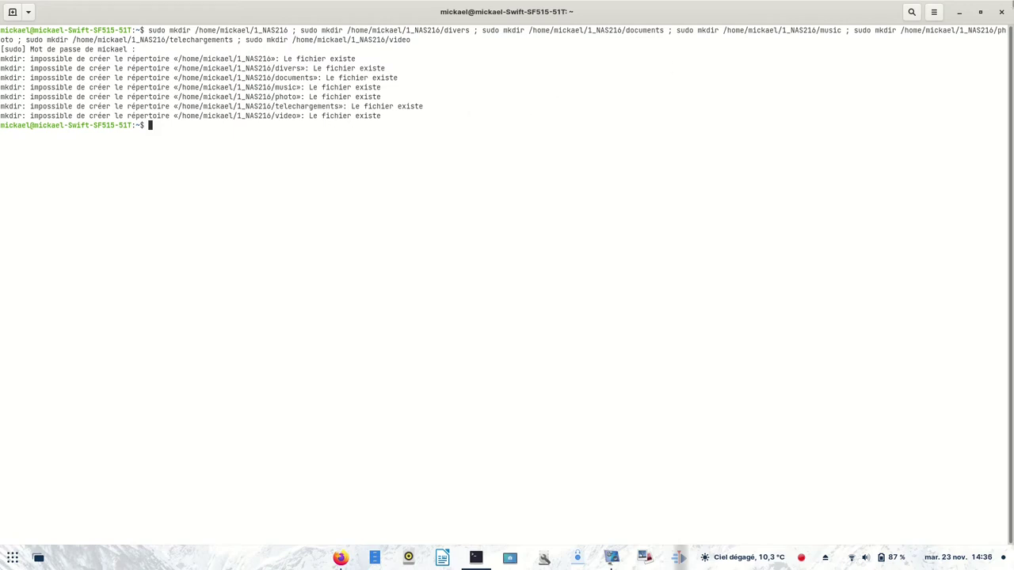
left_click(1001, 12)
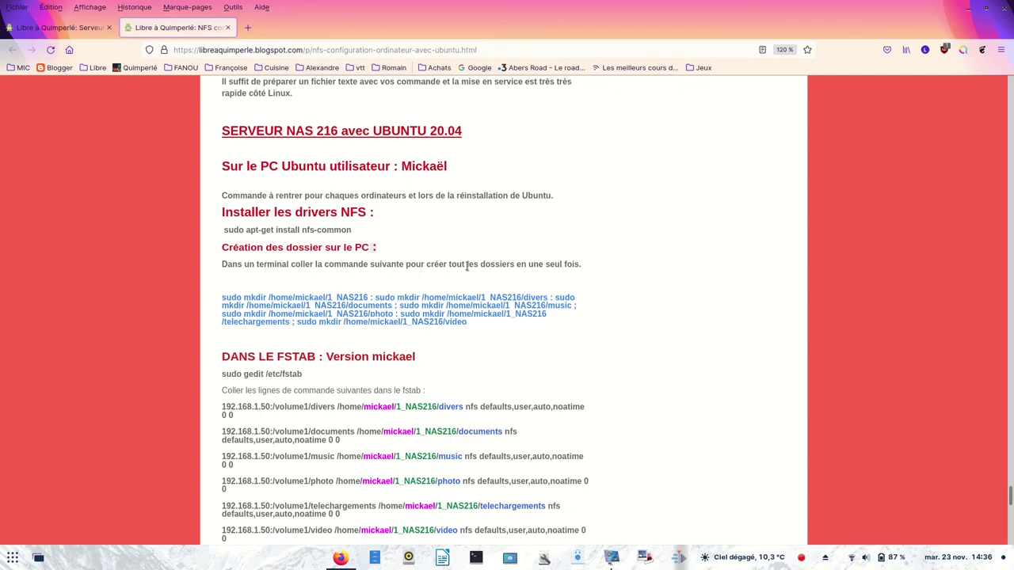
- Open /etc/fstab for editing by running the page's sudo gedit /etc/fstab command in a terminal and entering the account password
scroll(467, 267, "down", 3)
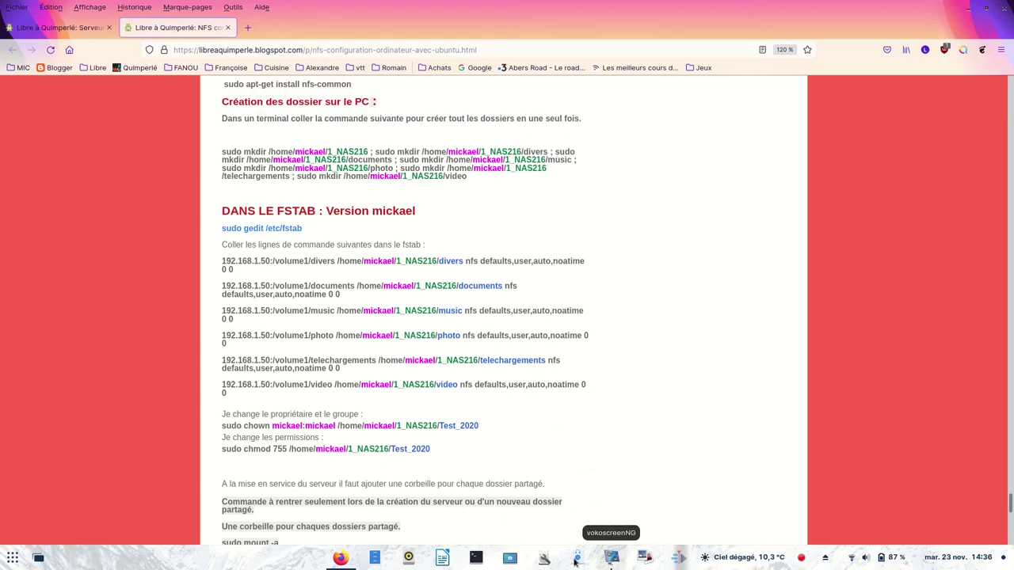
left_click(475, 557)
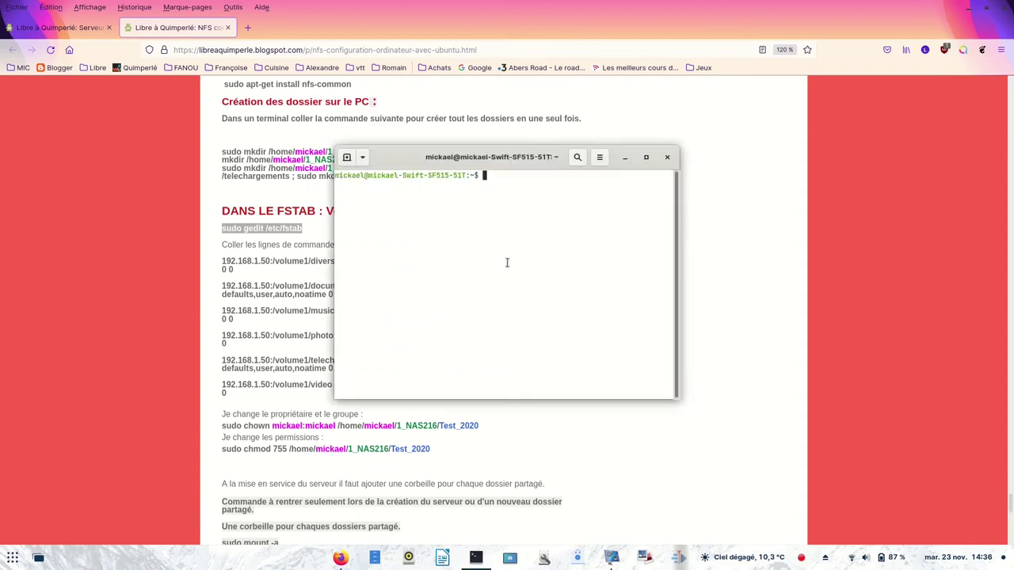
middle_click(513, 240)
key("Return")
key("Return")
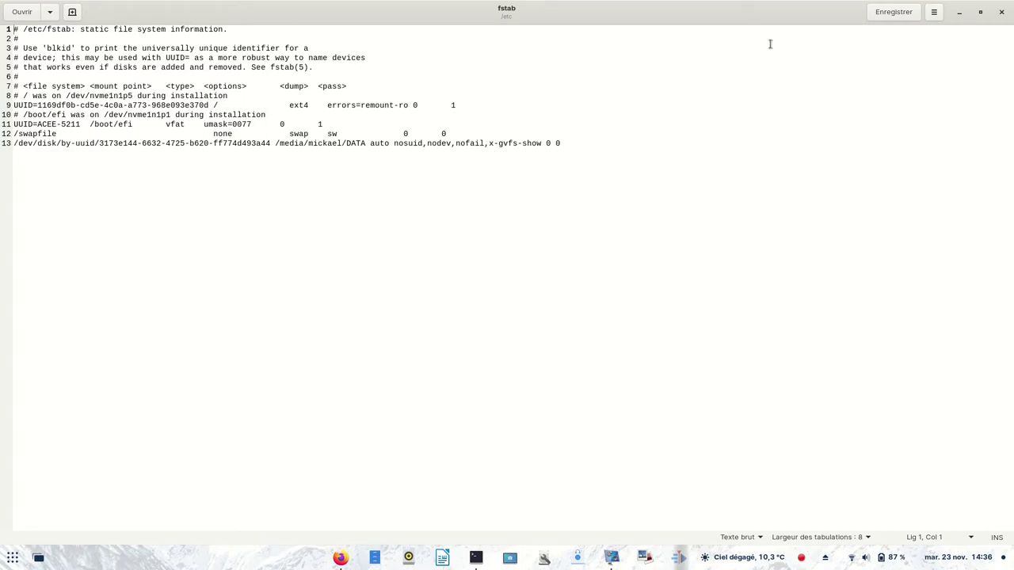
- Check the text editor's name and version in its About information and close it
left_click(935, 14)
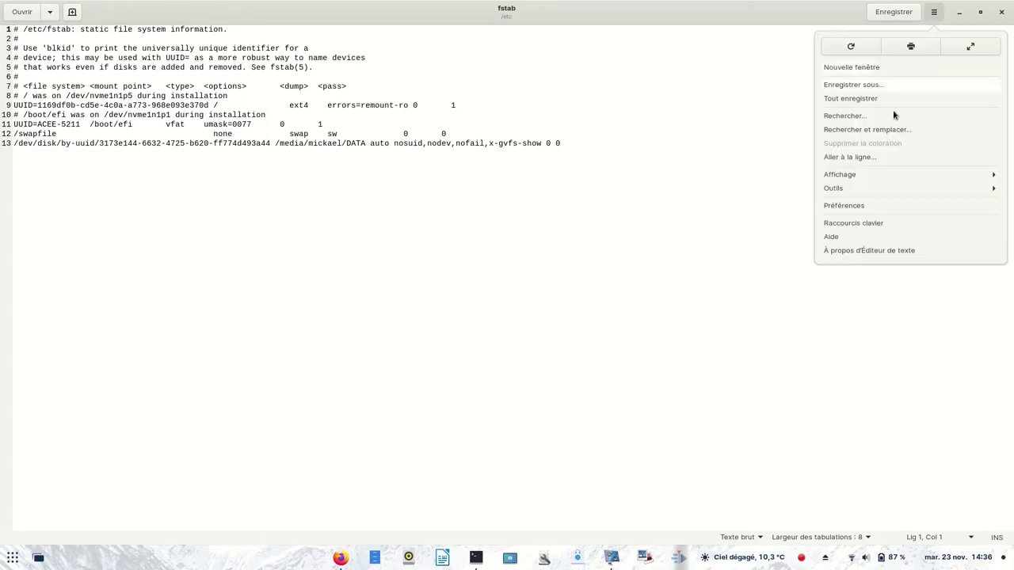
left_click(871, 251)
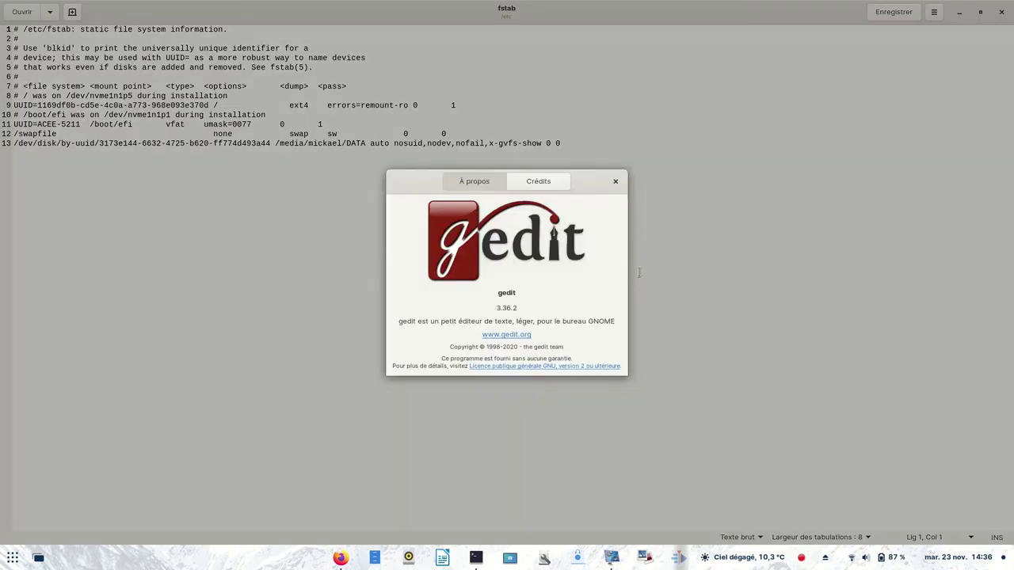
left_click(615, 183)
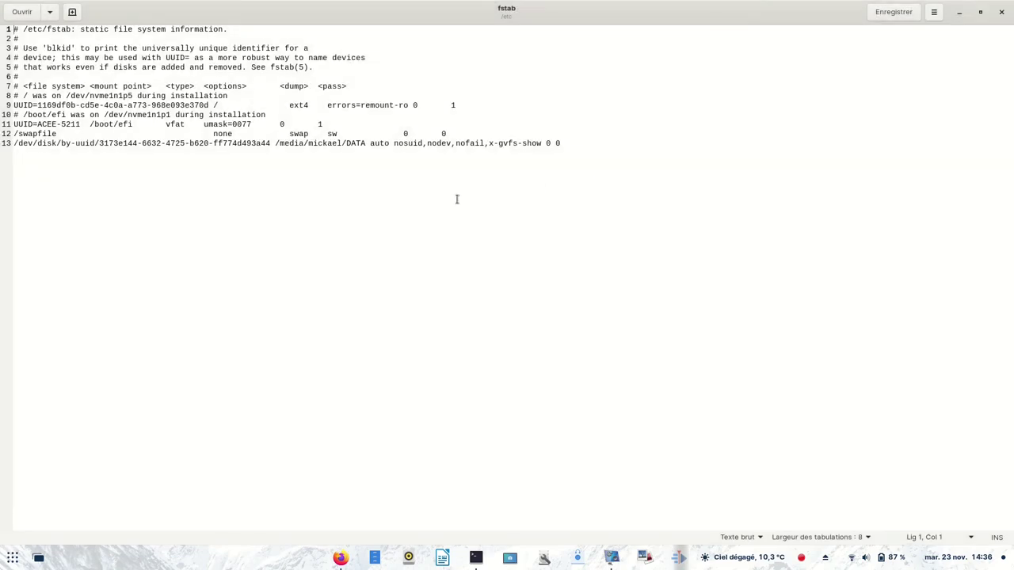
- Add the comment "# Montage serveur NAS" a few blank lines below the last fstab entry, followed by blank lines for the mount entries
left_click(577, 143)
key("Return")
key("Return")
key("Return")
key("Return")
key("Return")
type("# Montage serveur NAS")
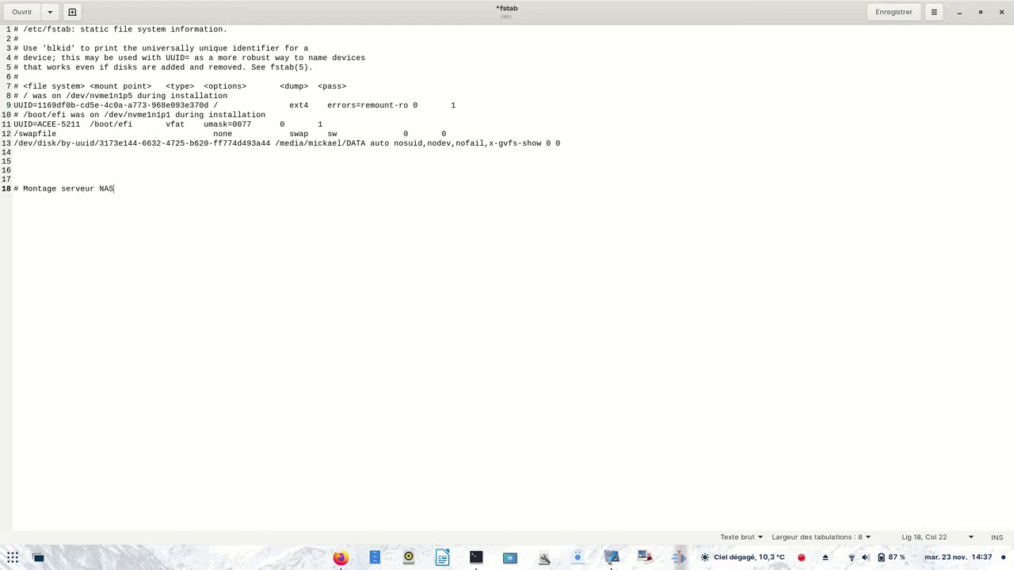
key("Return")
key("Return")
- Copy the six 192.168.1.50:/volume1 mount lines, from divers to video, from the blog page's DANS LE FSTAB section
left_click(959, 12)
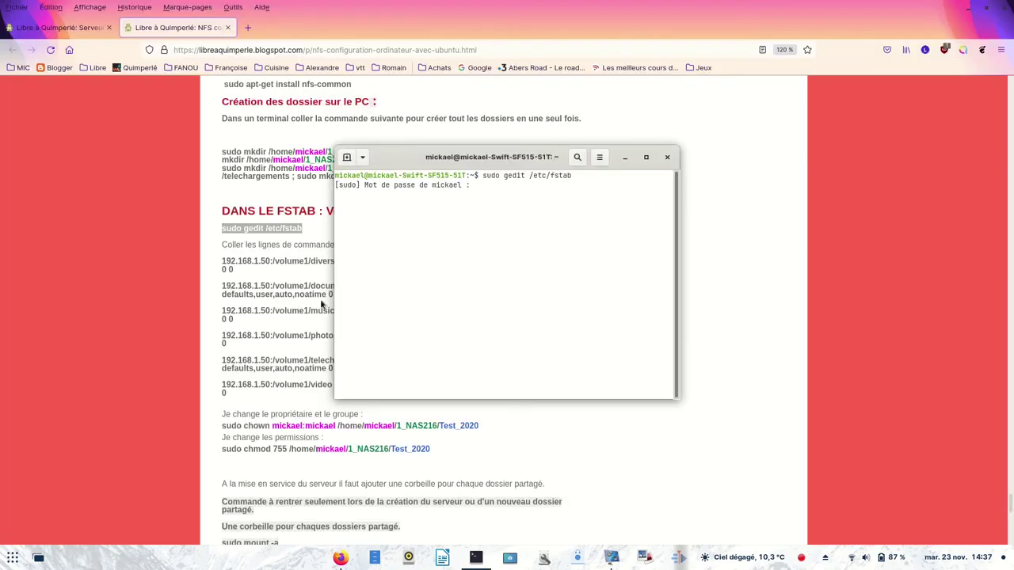
left_click(230, 269)
left_click_drag(221, 261, 593, 391)
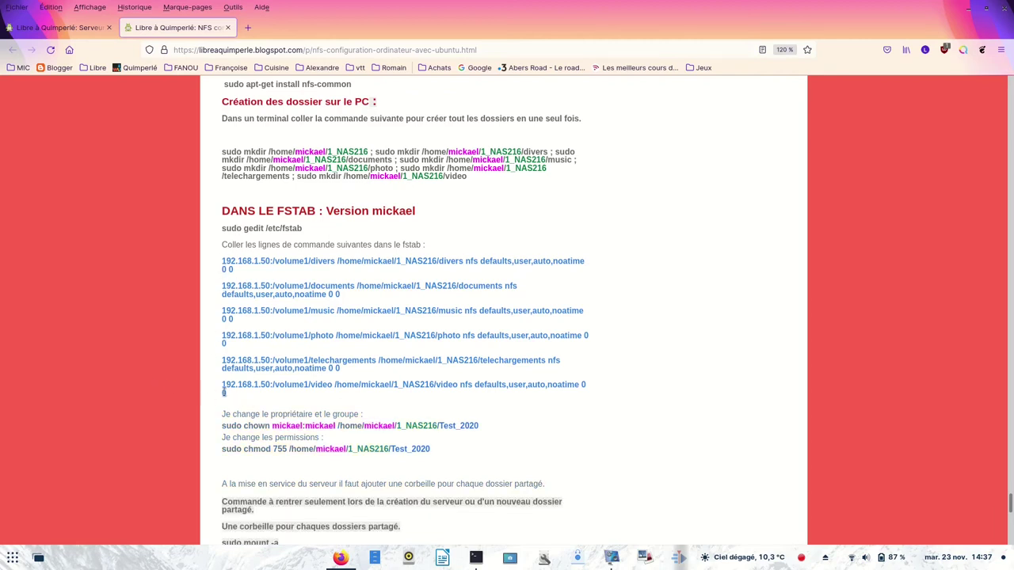
right_click(253, 294)
left_click(279, 303)
- Paste the six NFS mount lines below the NAS comment in fstab, save the file, and close the editor and terminal
left_click(475, 558)
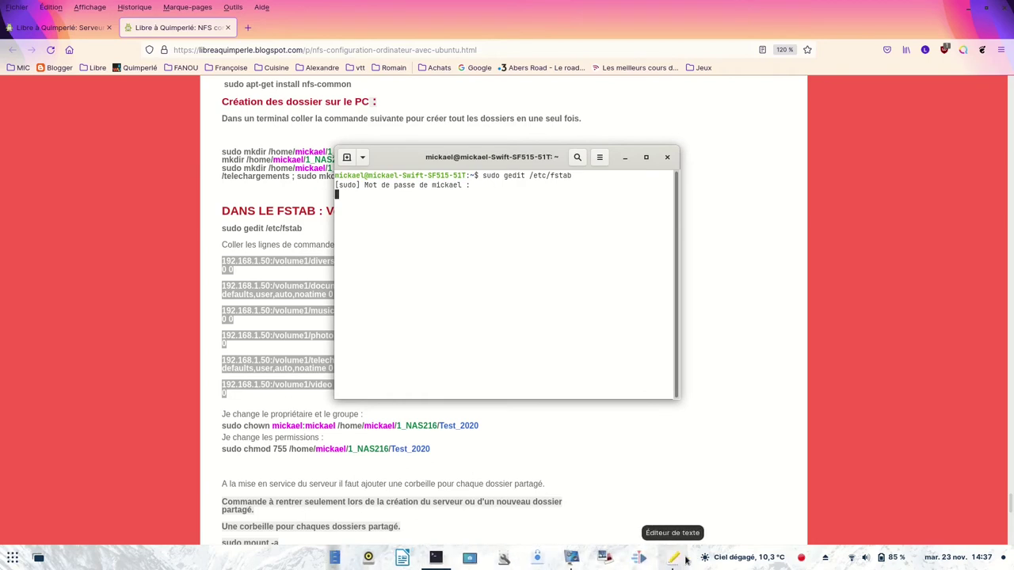
left_click(673, 559)
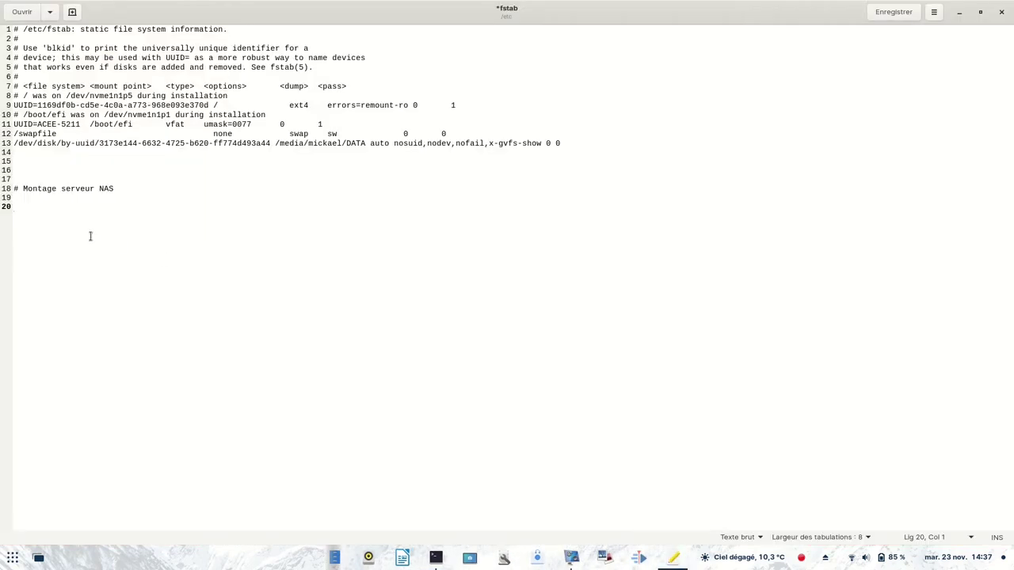
right_click(27, 214)
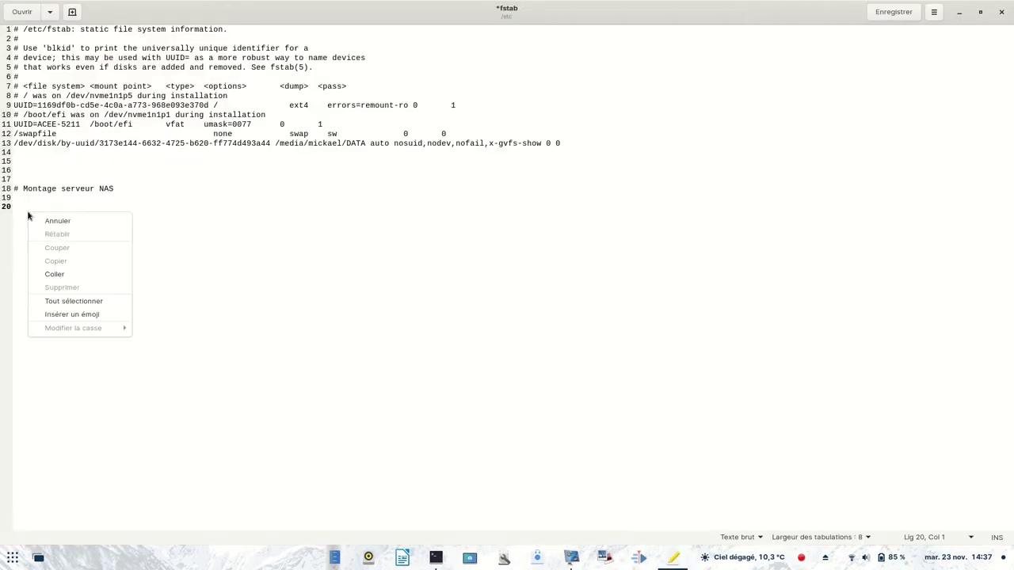
left_click(54, 274)
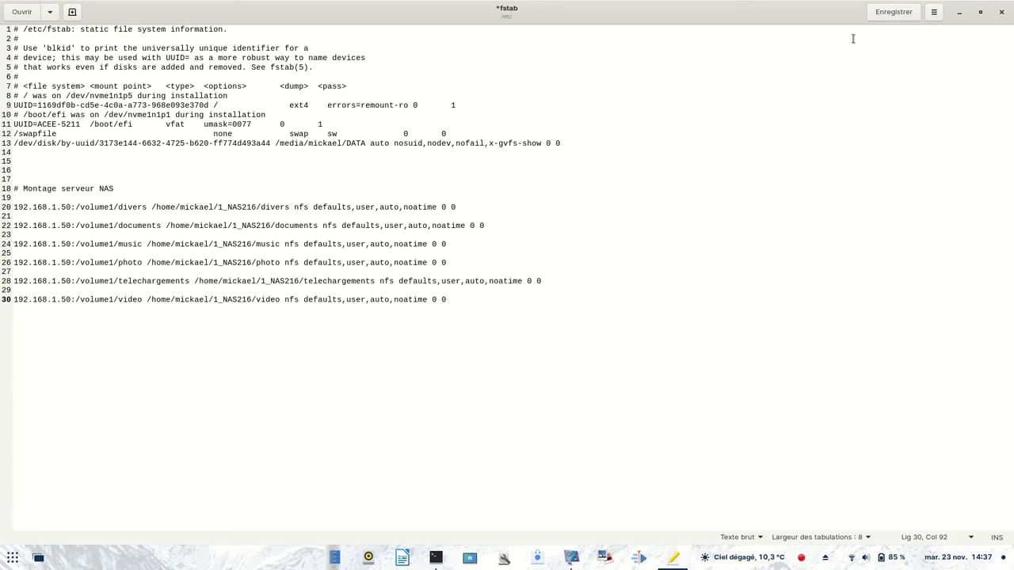
left_click(891, 14)
left_click(1002, 13)
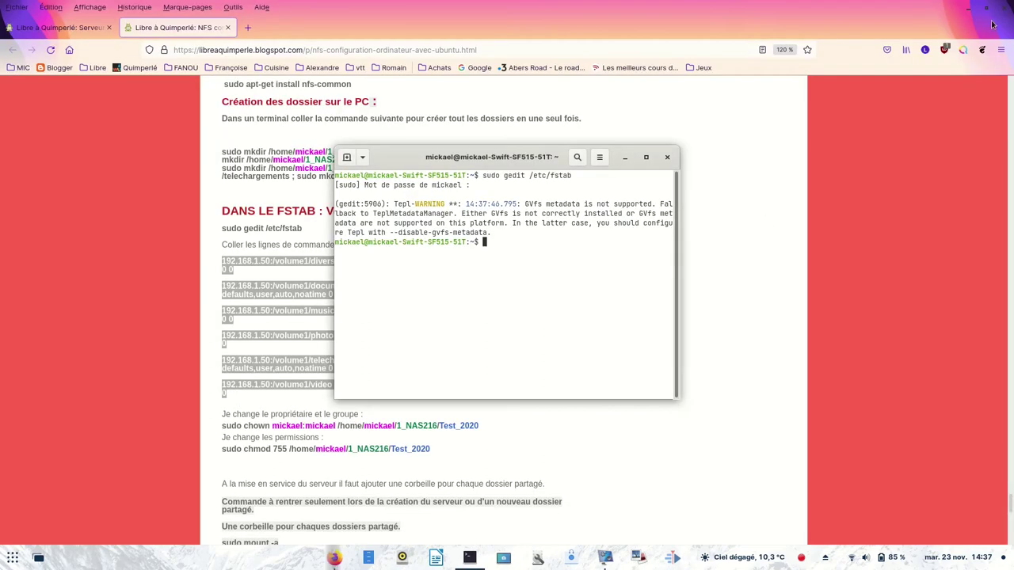
left_click(667, 158)
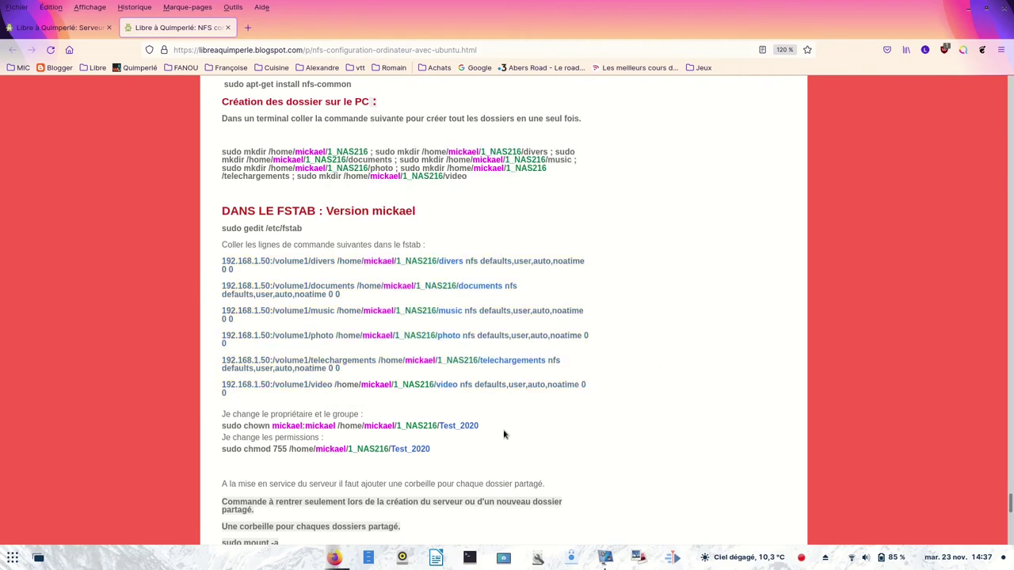
- Review the page's chown and chmod commands and the sudo mount -a and .Trash-1000 commands for the shared folders
scroll(503, 430, "down", 3)
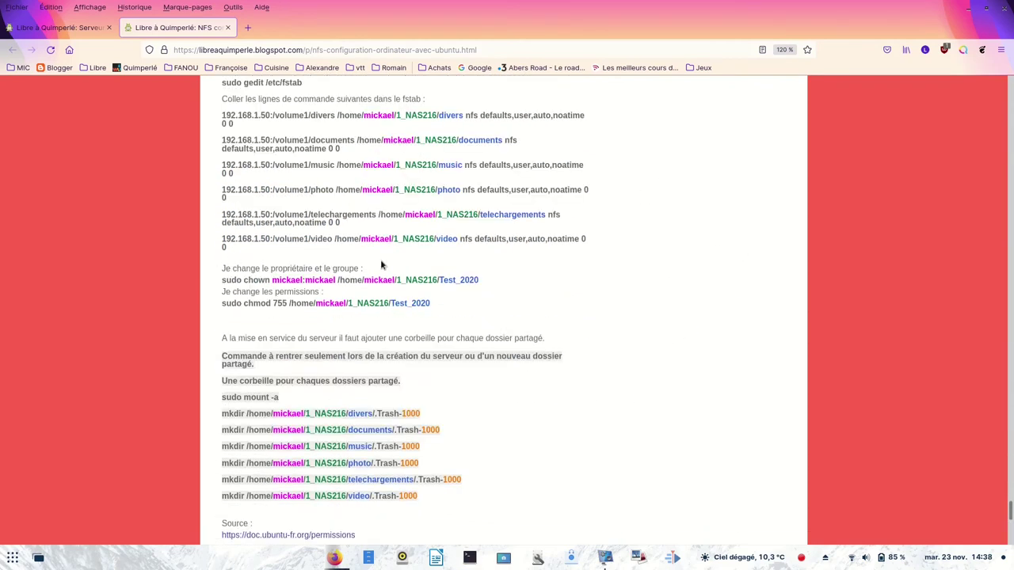
scroll(577, 323, "down", 3)
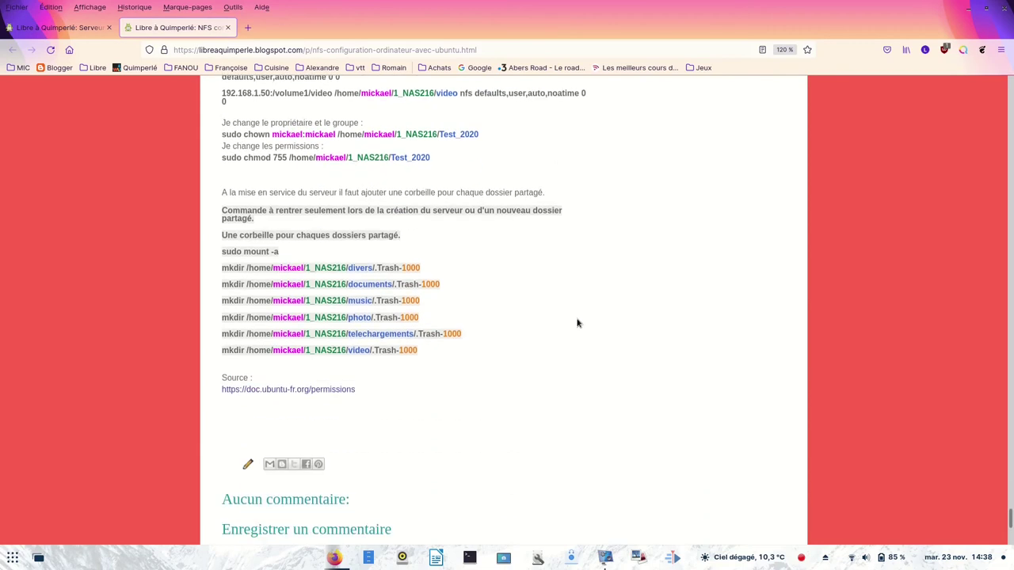
scroll(412, 356, "down", 2)
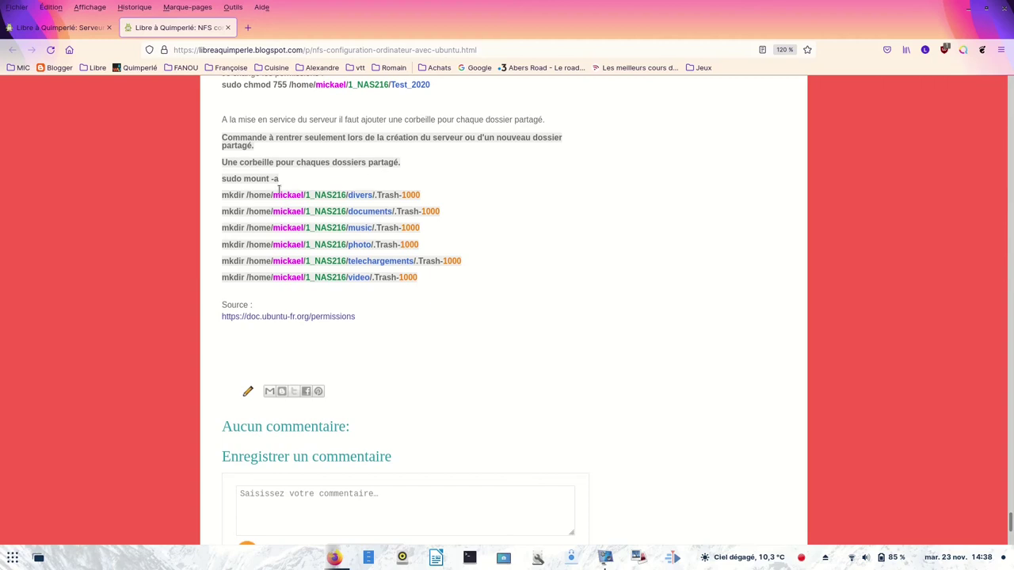
scroll(410, 191, "up", 3)
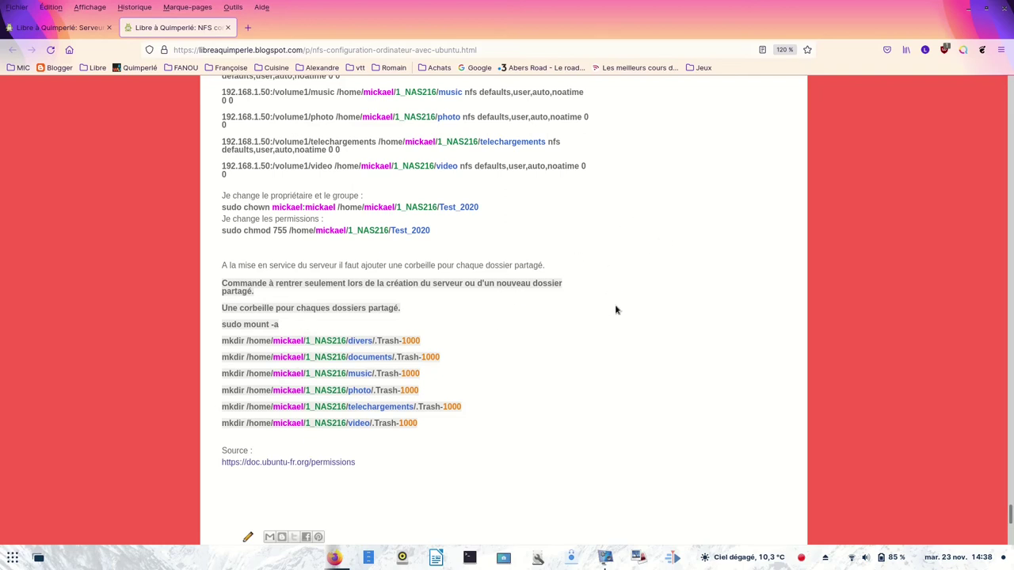
- Browse the mounted divers share with its ISO folder and the documents share in the file manager, and close it
left_click(368, 561)
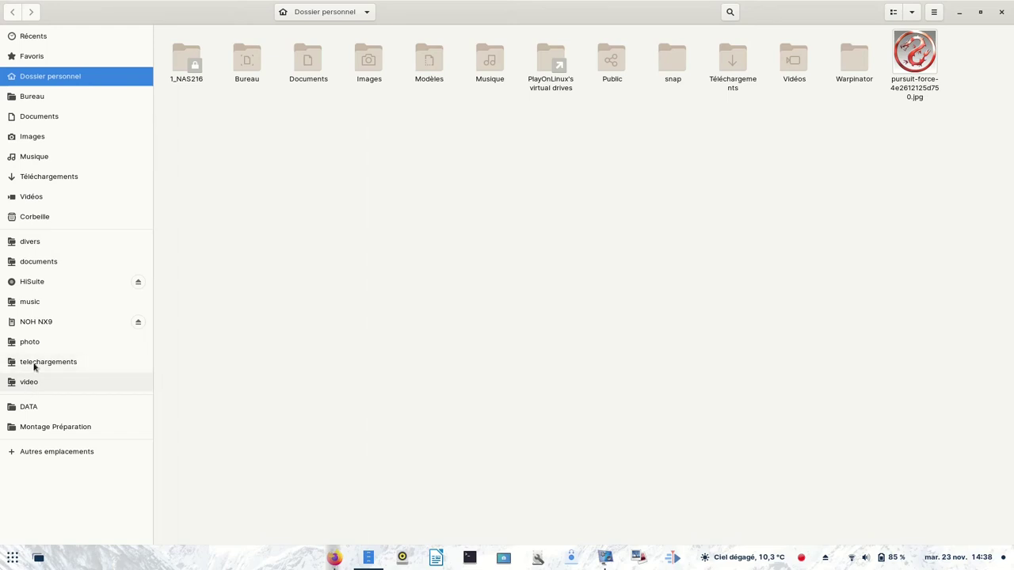
left_click(31, 244)
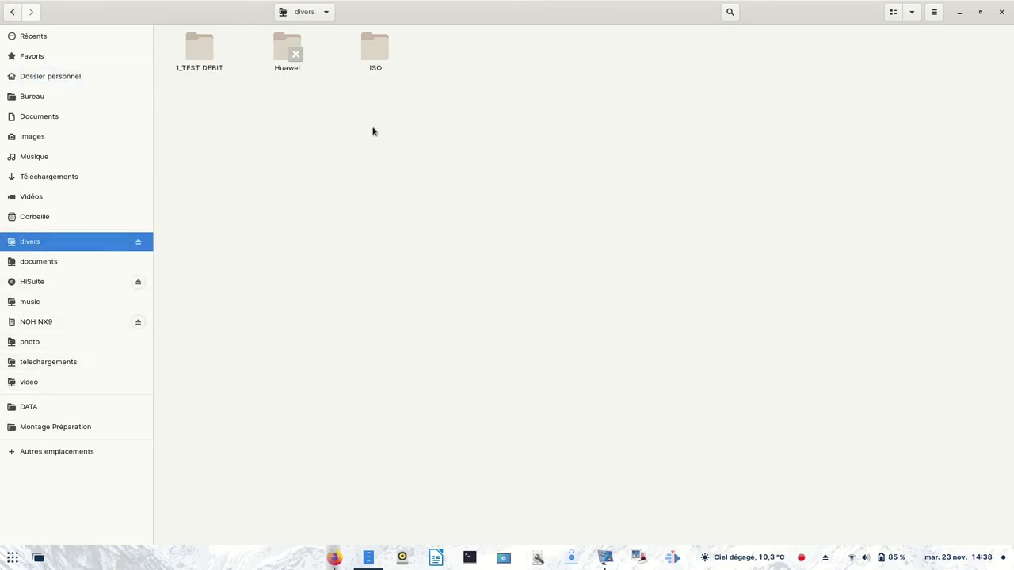
double_click(375, 53)
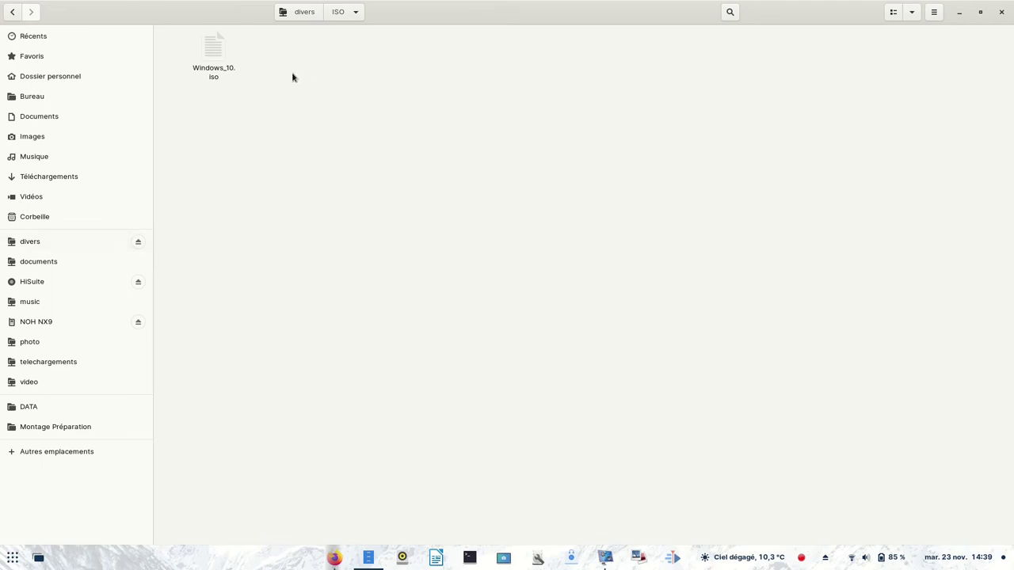
left_click(38, 261)
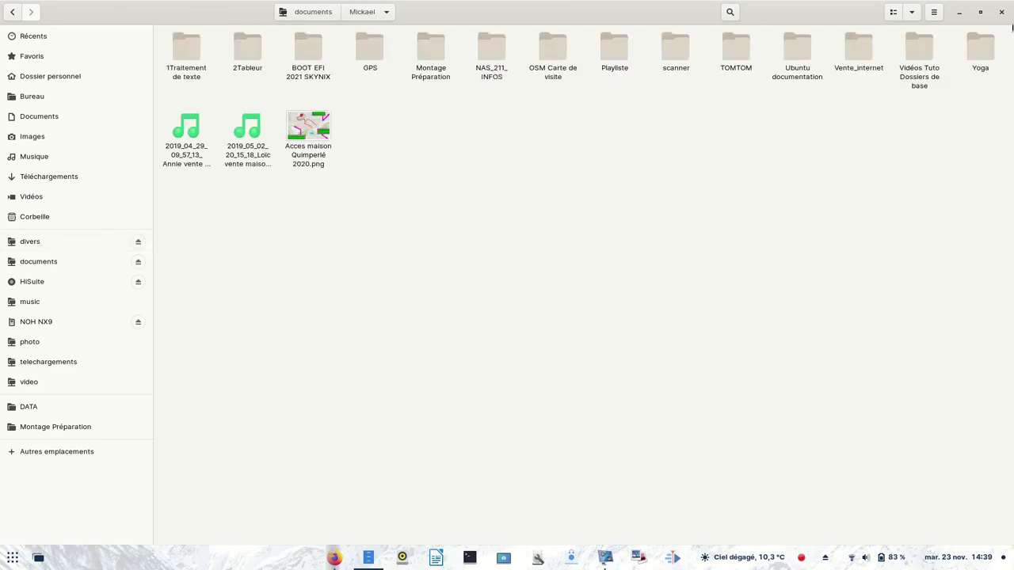
left_click(1002, 13)
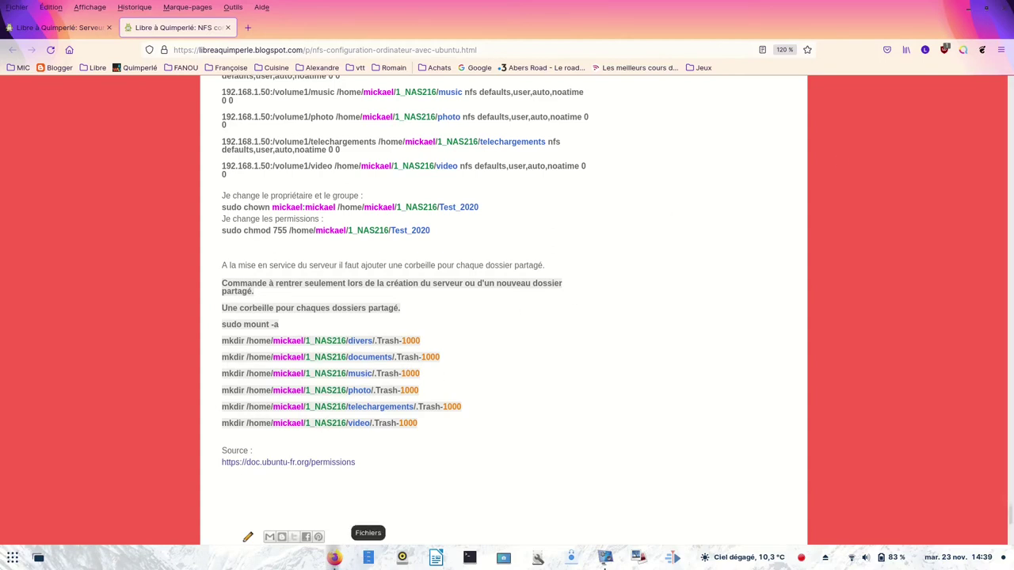
- Reopen the file manager, look into the imagesNAS folder of the photo share, and close the window
left_click(369, 557)
left_click(34, 343)
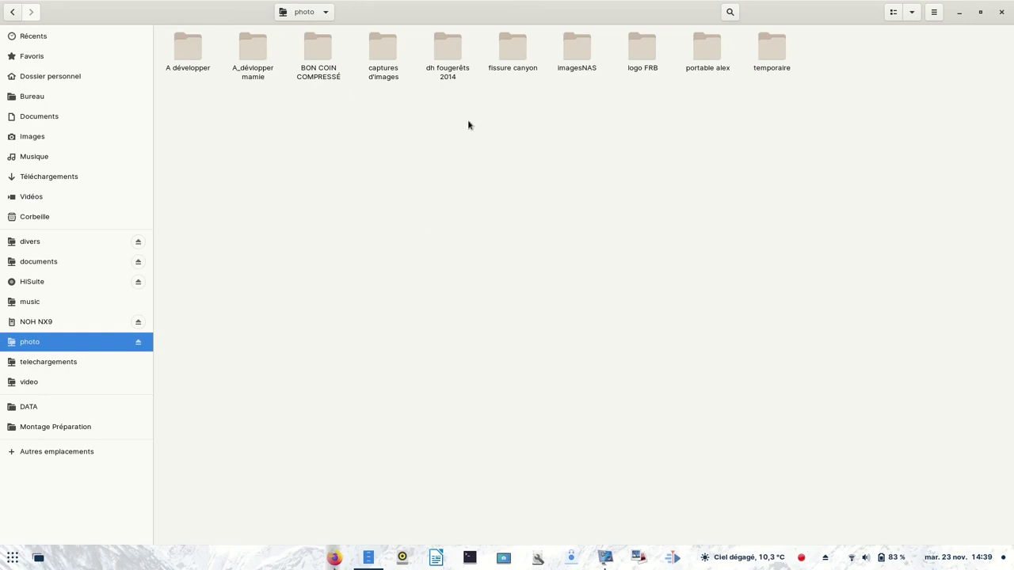
double_click(579, 50)
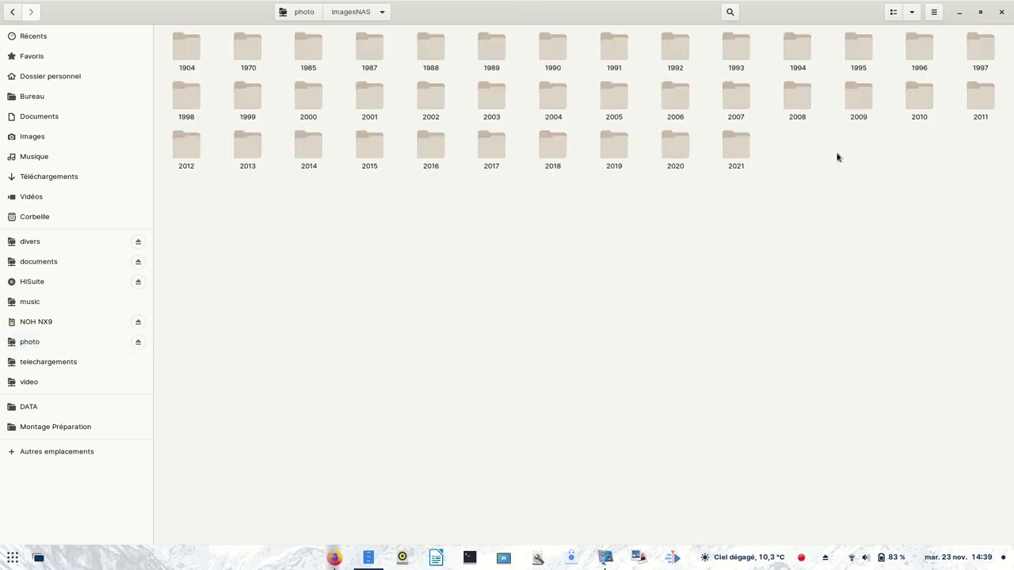
left_click(998, 12)
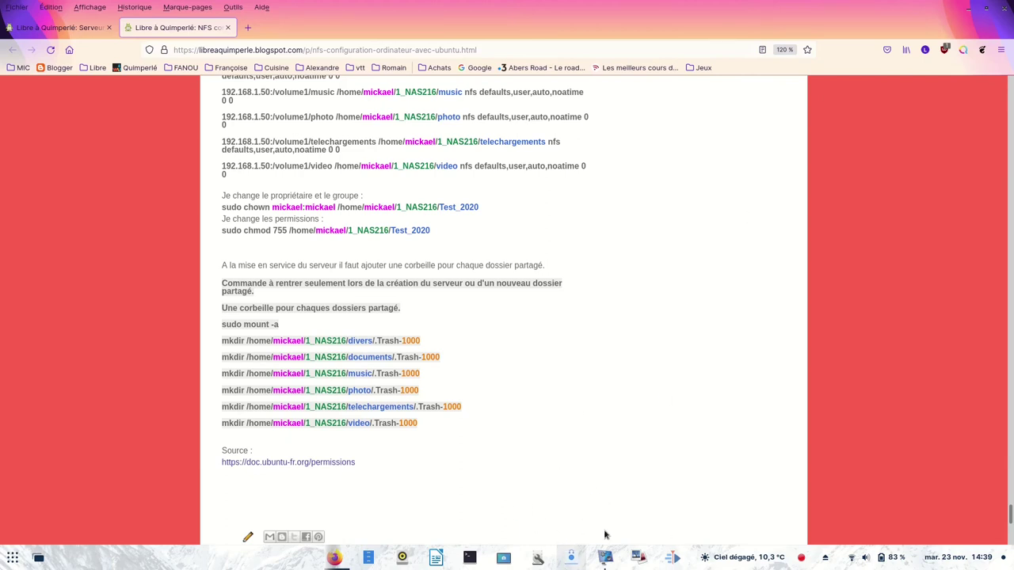
- Switch to Shotwell, check the photo library location in its preferences, close them, and show the desktop
left_click(638, 559)
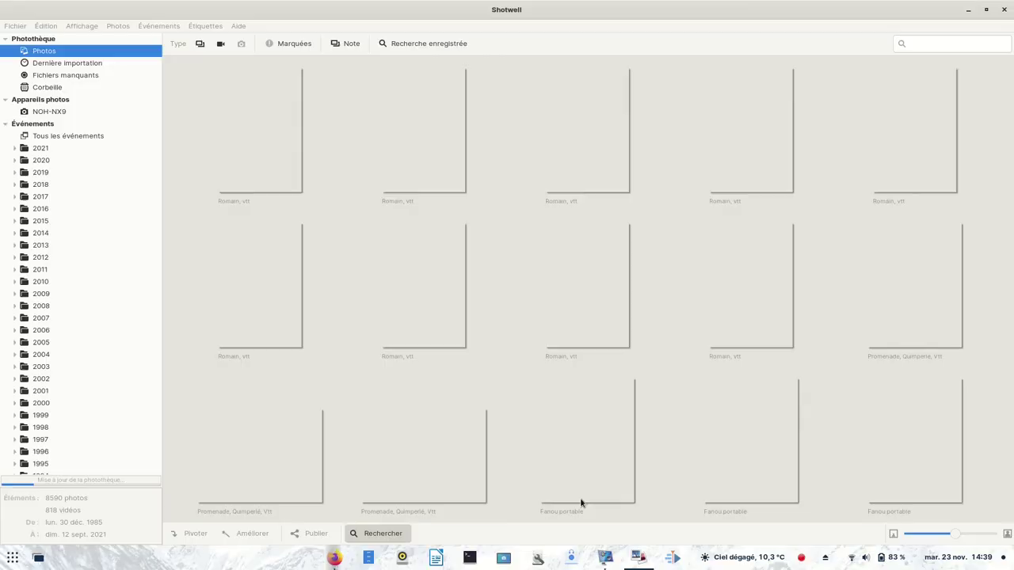
left_click(45, 29)
left_click(71, 148)
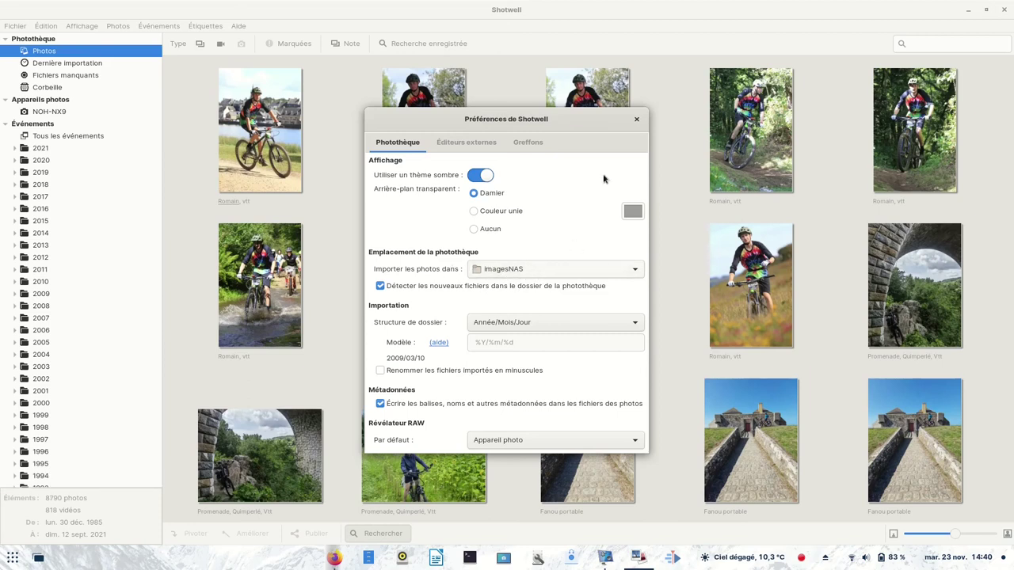
left_click(637, 120)
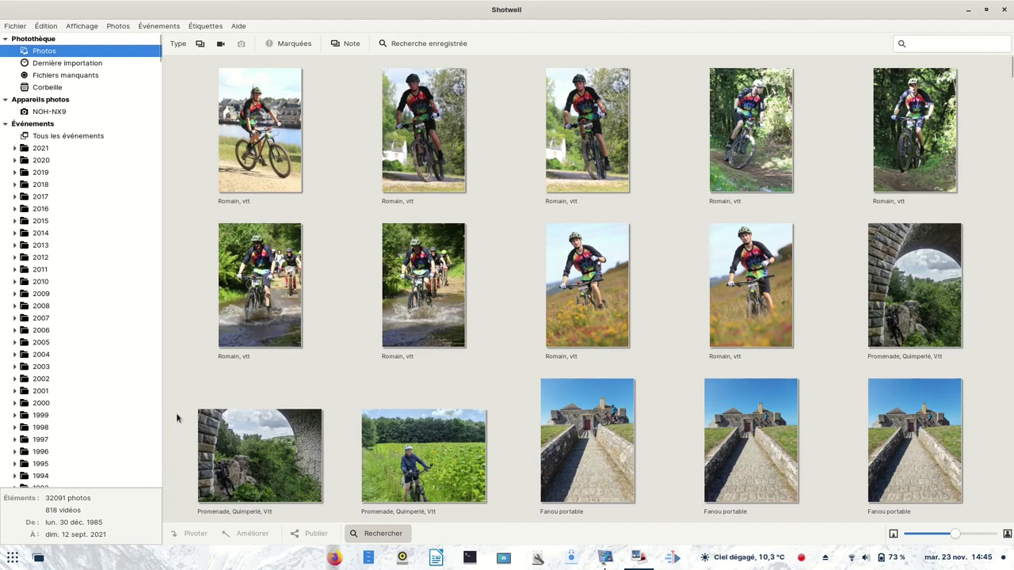
key("super+d")
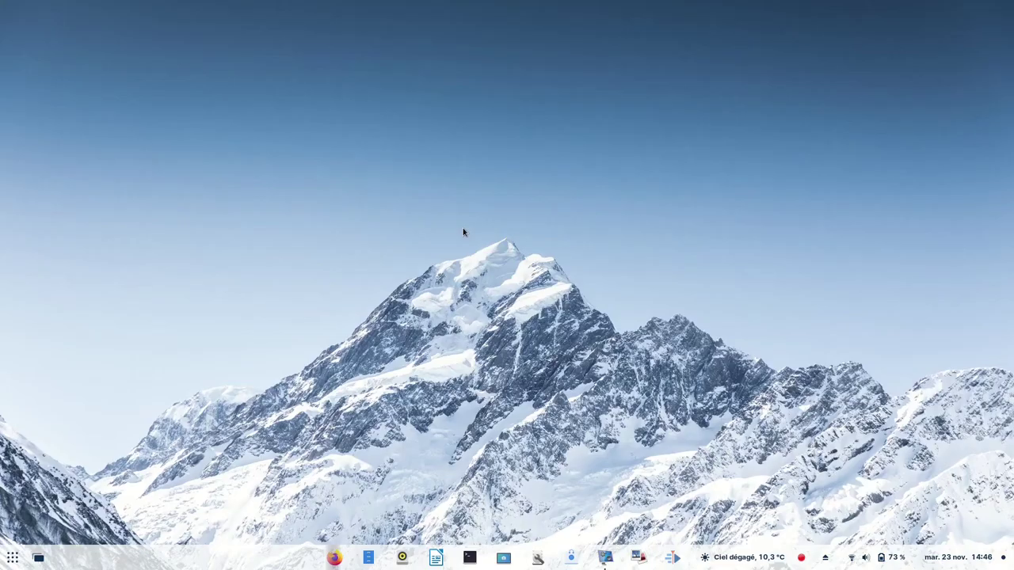